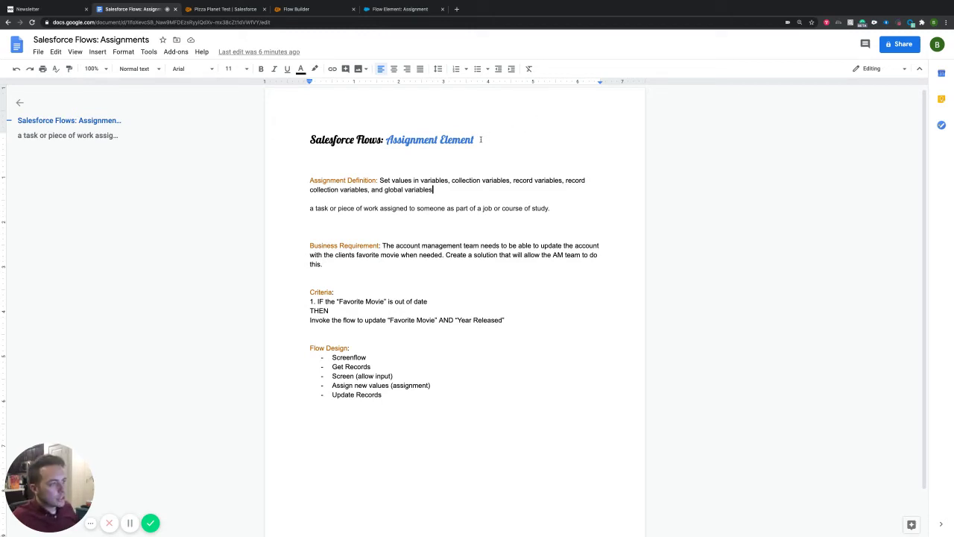
Switch to the Newsletter blog and browse its Apps, Podcast and Thoughts categories and the list of all posts.
drag(481, 140, 309, 140)
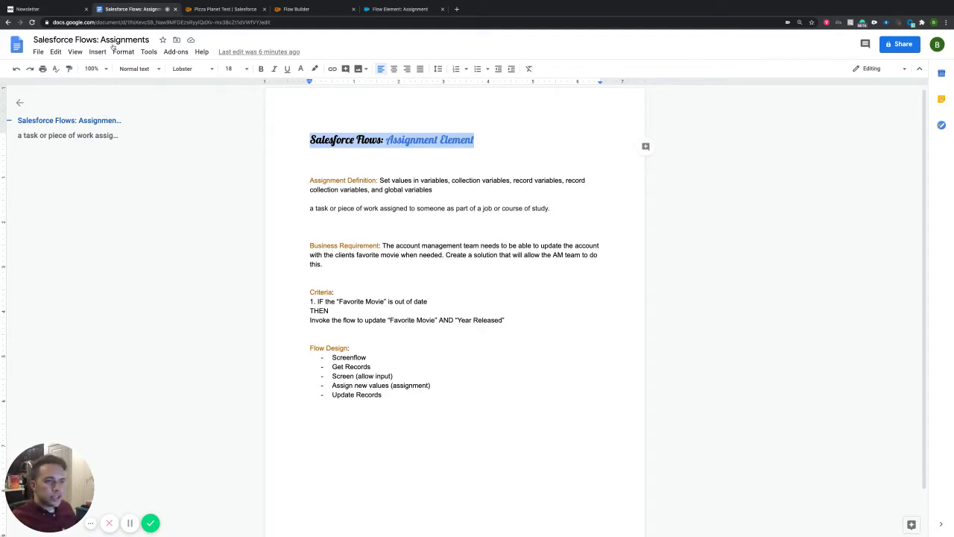
click(59, 9)
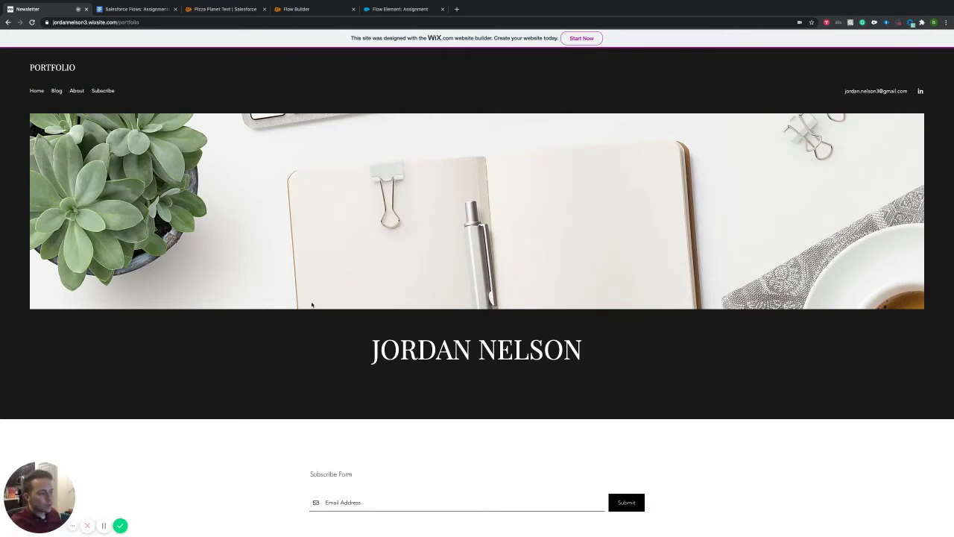
scroll(329, 327, down, 5)
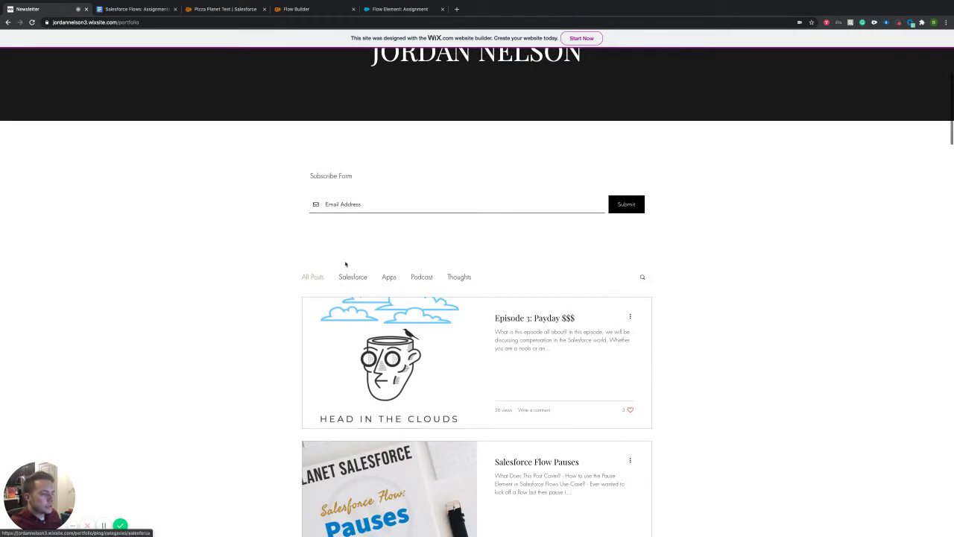
click(389, 216)
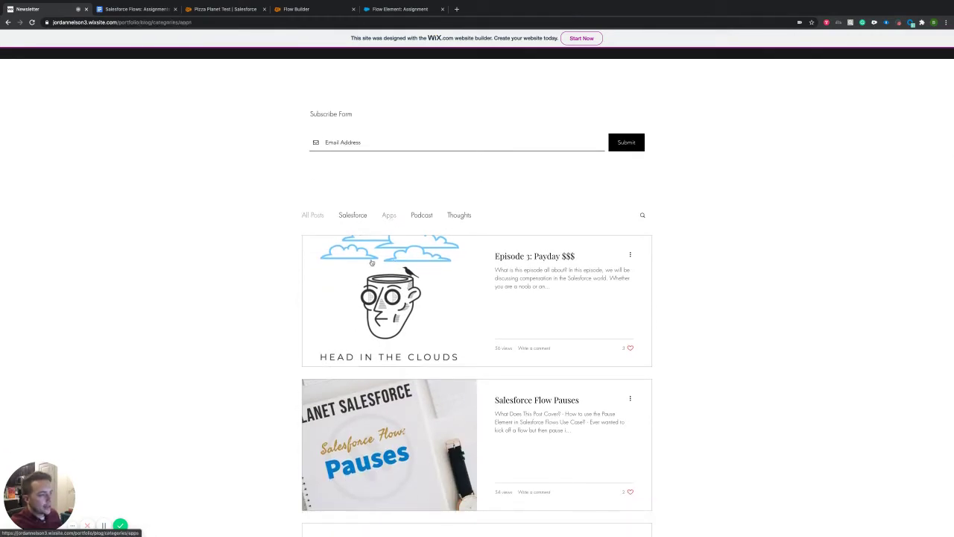
scroll(346, 270, down, 5)
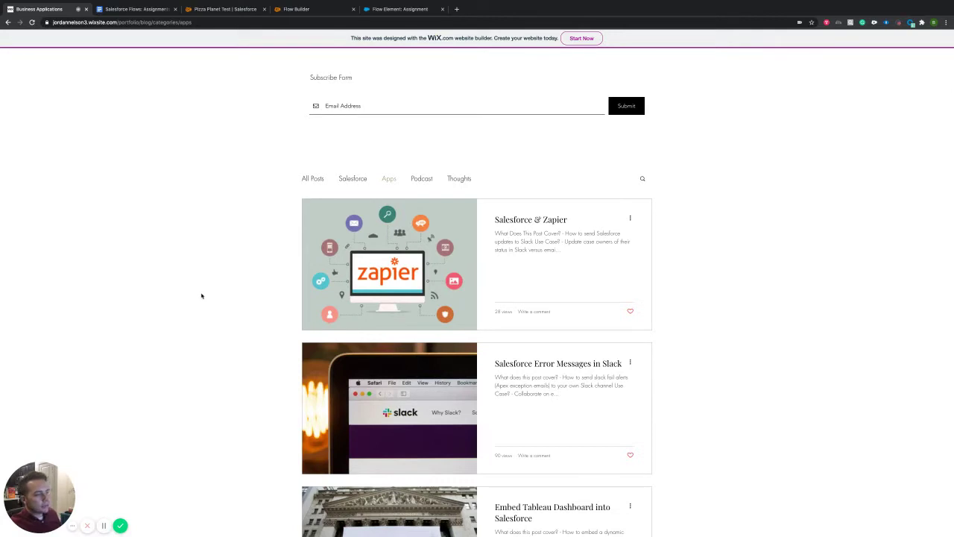
click(422, 179)
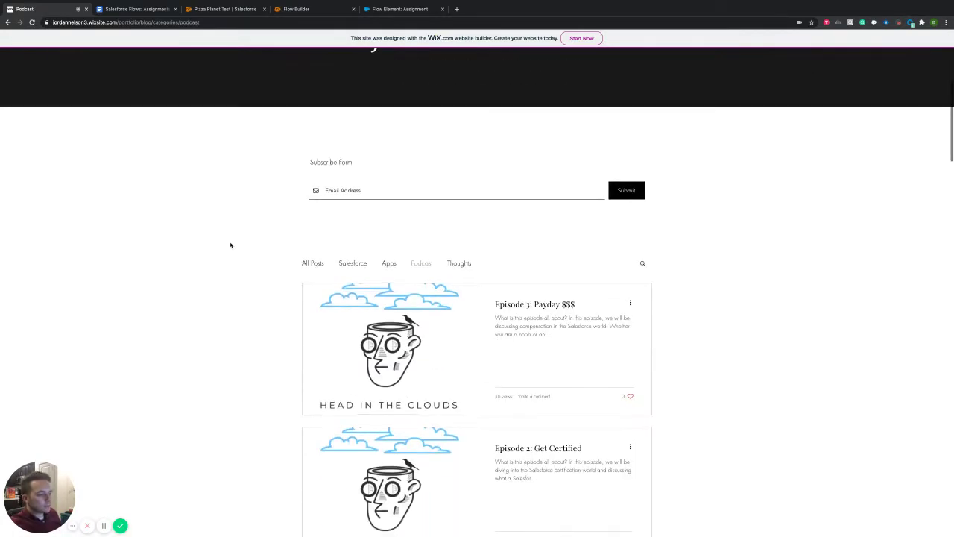
scroll(230, 245, down, 1)
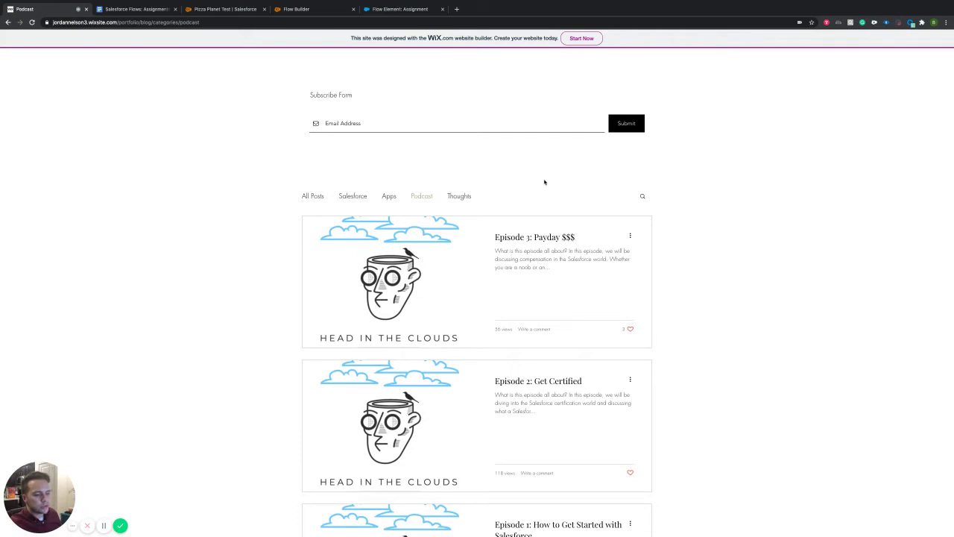
click(459, 195)
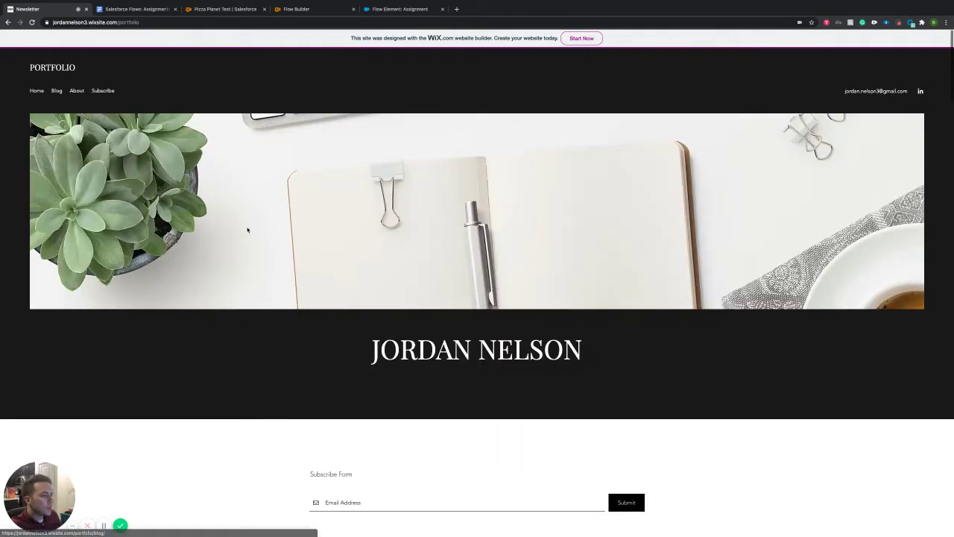
scroll(247, 229, down, 10)
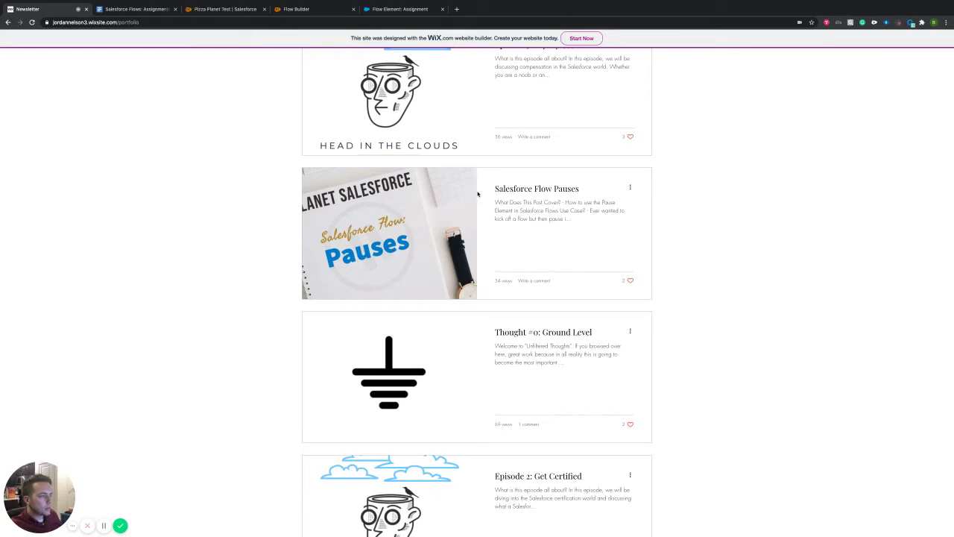
scroll(410, 202, down, 5)
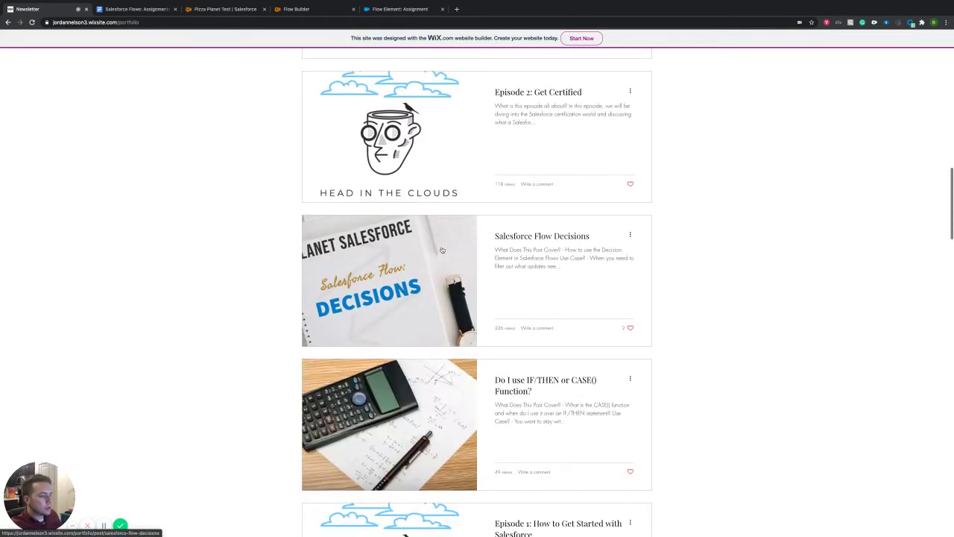
Open the Salesforce Flow Decisions post and read through its Lead Process Builder, Decision Flow and Video Walkthrough sections.
click(428, 260)
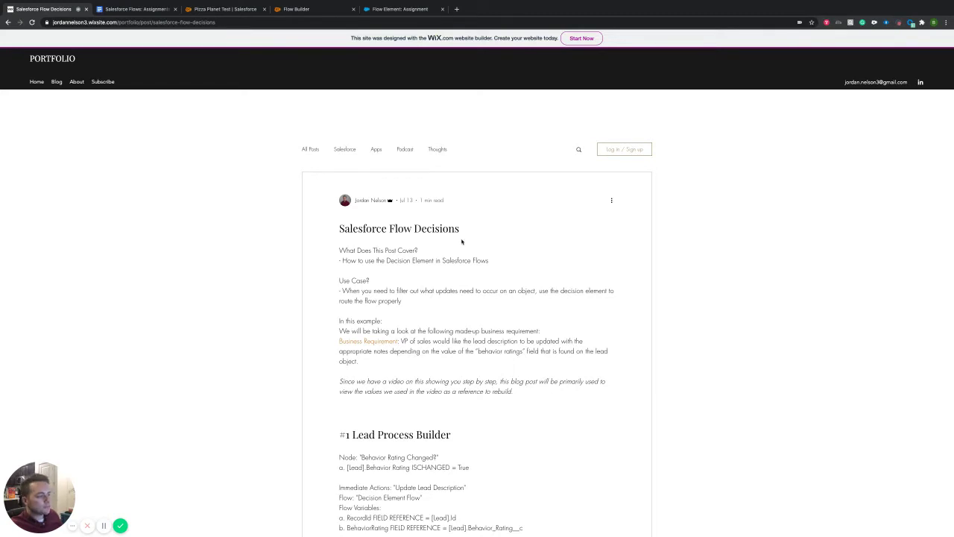
scroll(462, 242, down, 3)
drag(523, 316, 313, 245)
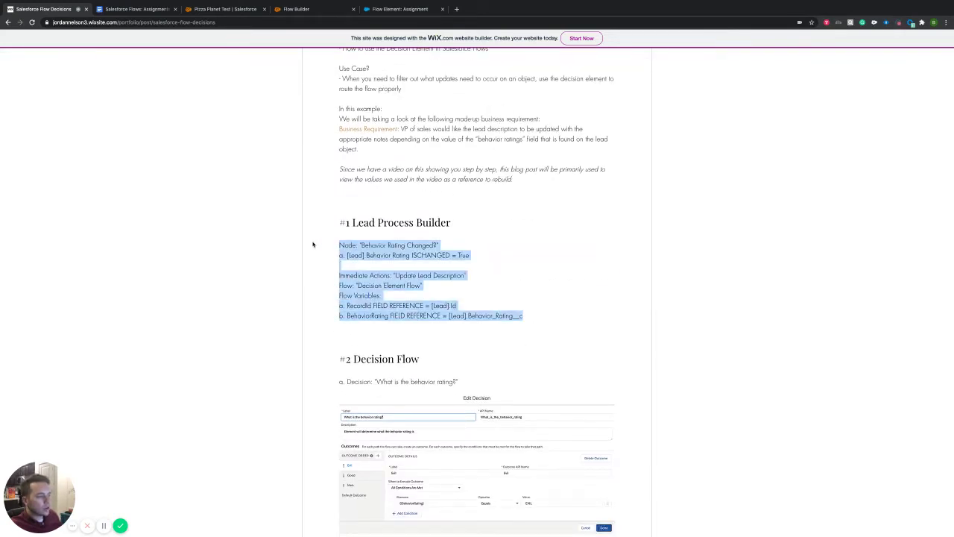
scroll(442, 280, down, 3)
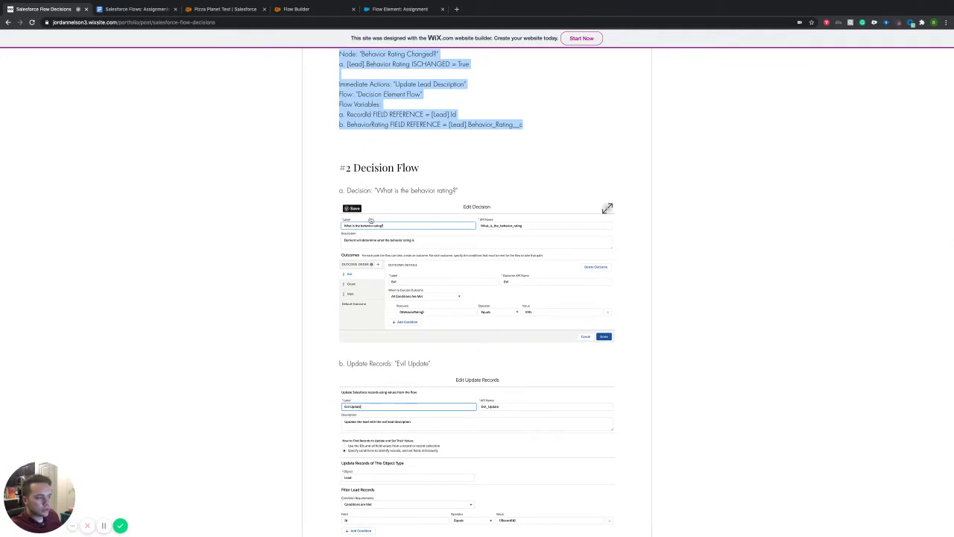
scroll(387, 277, down, 5)
scroll(399, 287, down, 10)
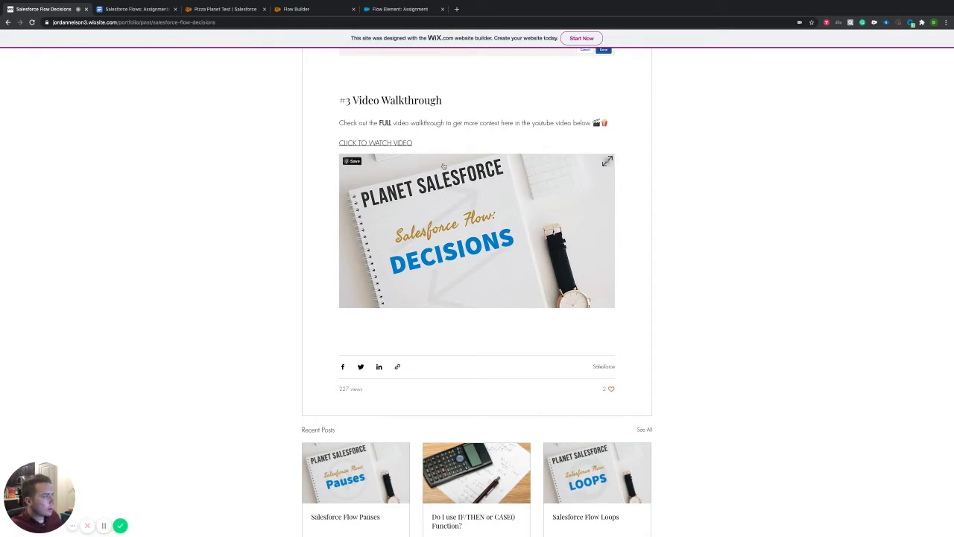
scroll(441, 179, up, 18)
scroll(447, 178, up, 3)
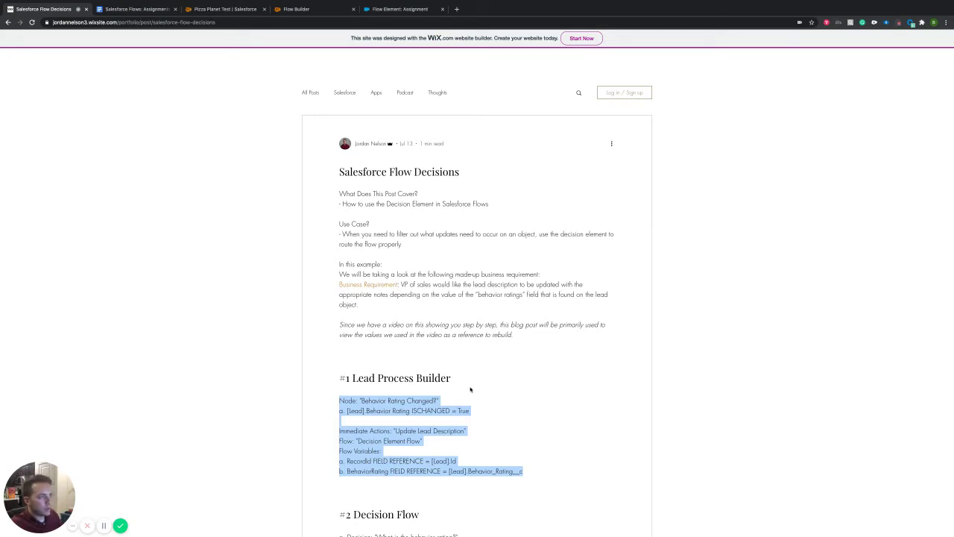
scroll(414, 277, down, 2)
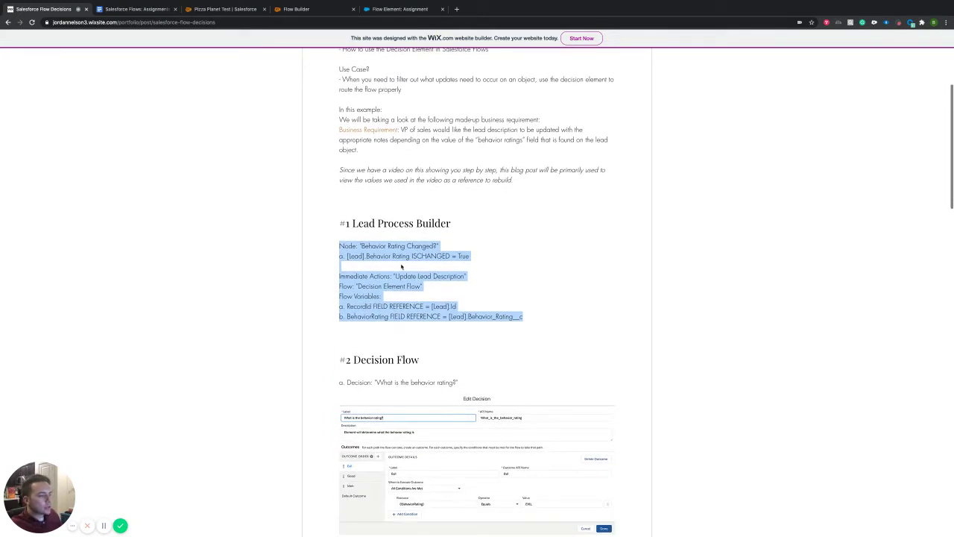
scroll(334, 224, up, 3)
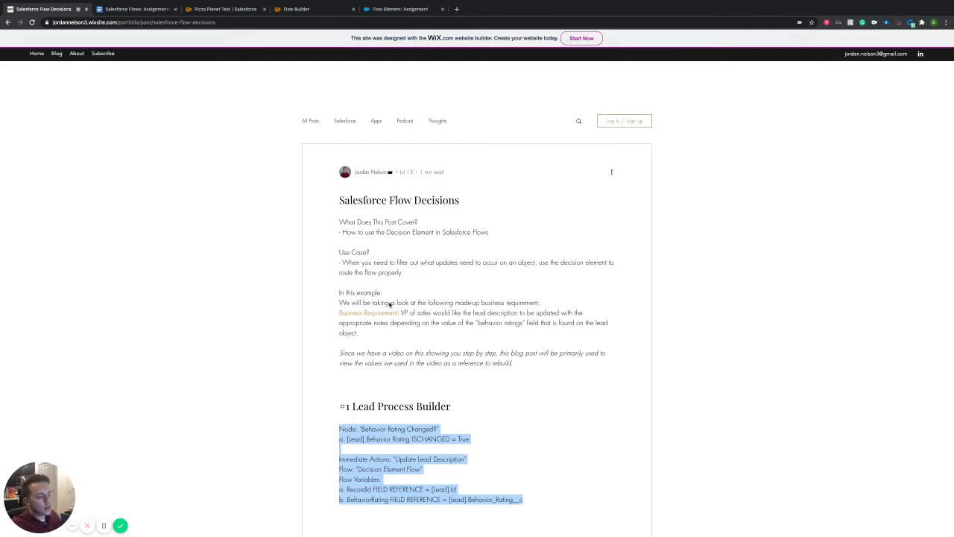
Return to the Salesforce Flows: Assignments document and review the Assignment Definition and the general meaning of an assignment beneath it.
click(132, 8)
click(495, 130)
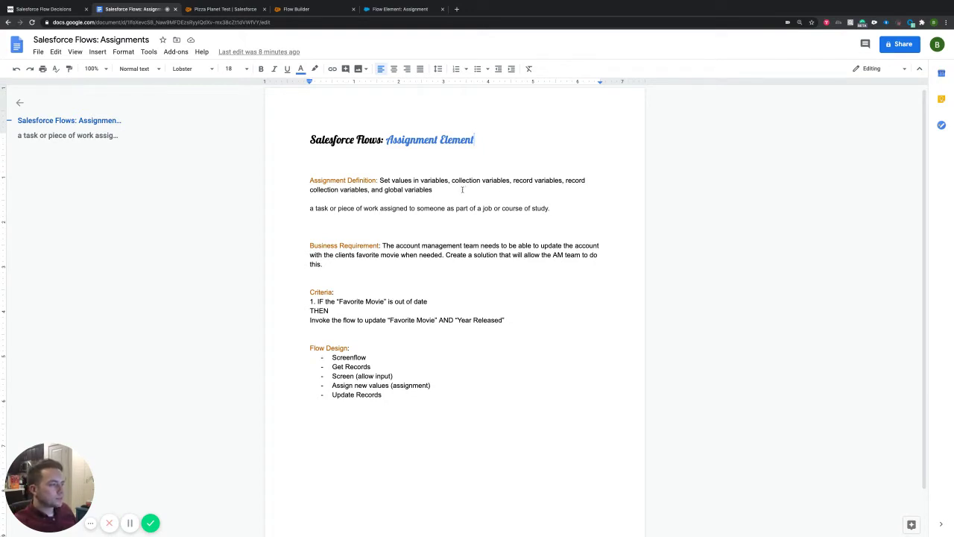
drag(433, 189, 310, 180)
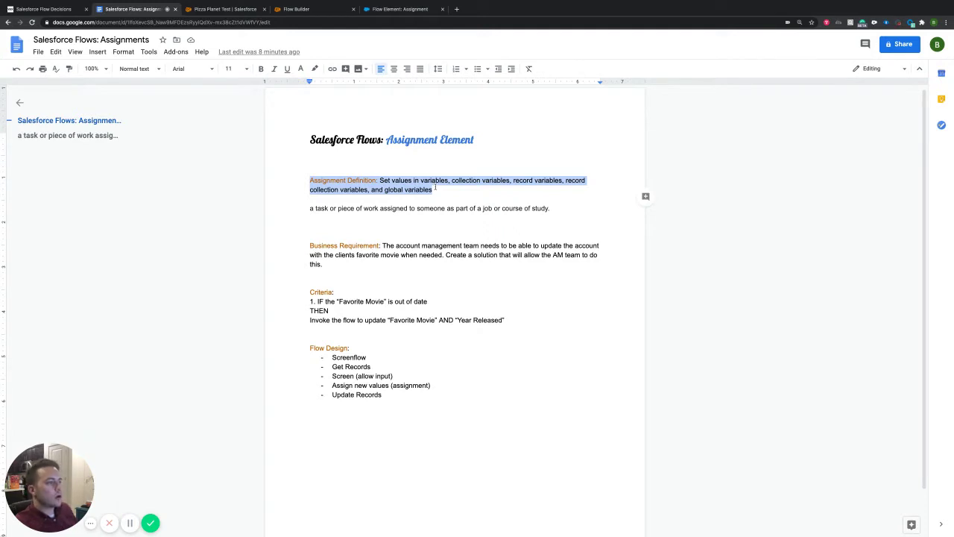
click(436, 189)
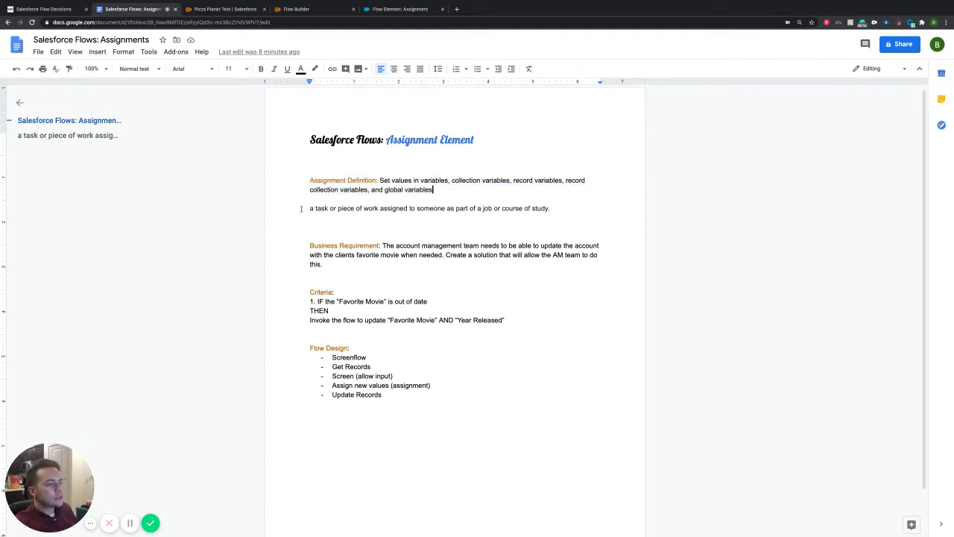
drag(304, 209, 551, 209)
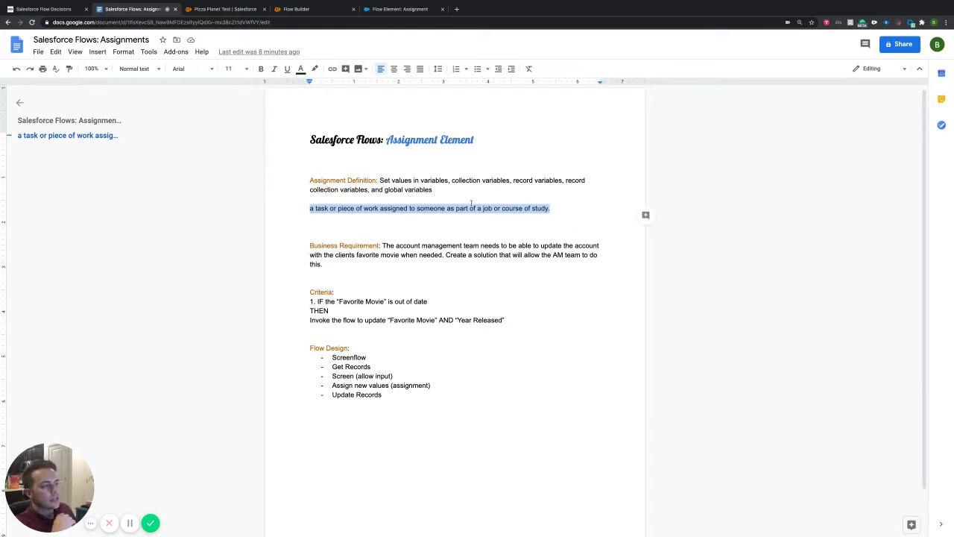
click(435, 190)
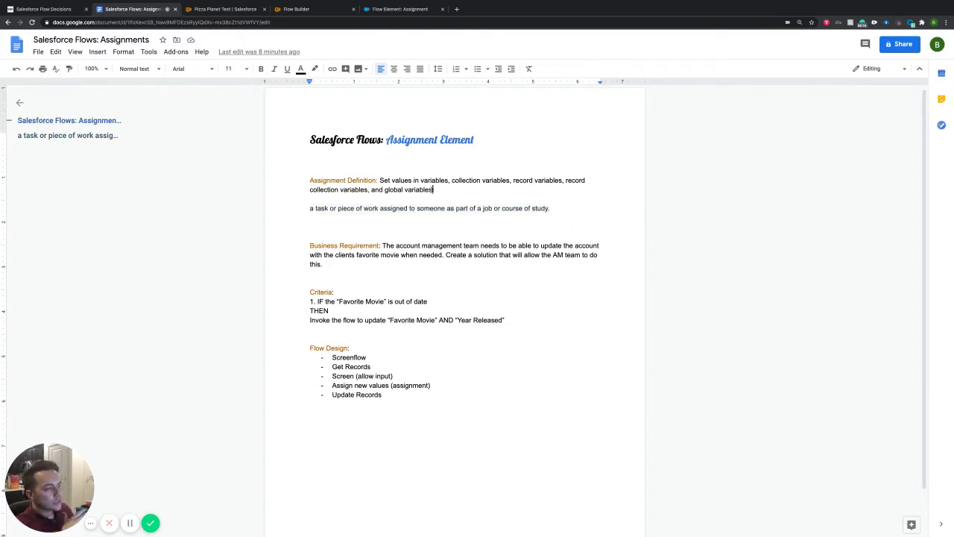
drag(379, 180, 448, 180)
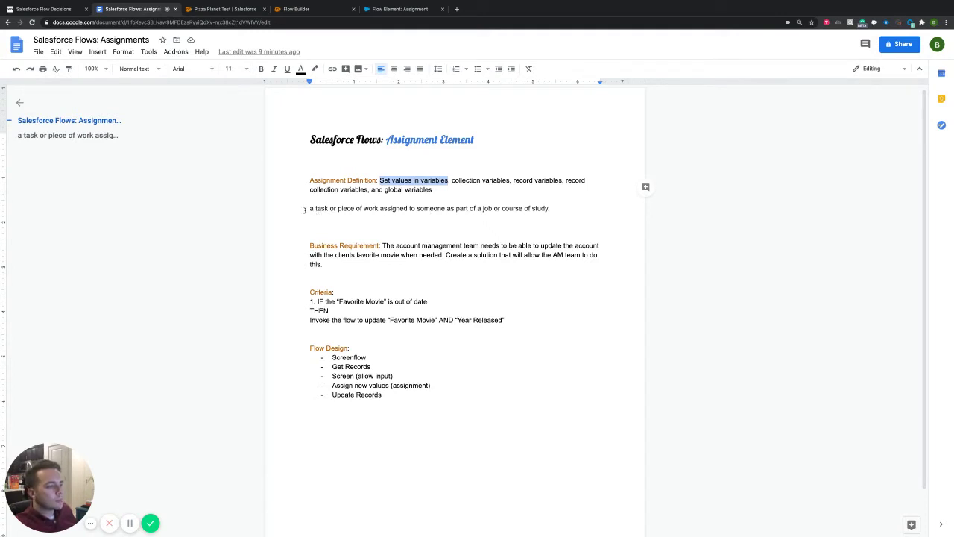
drag(304, 210, 548, 210)
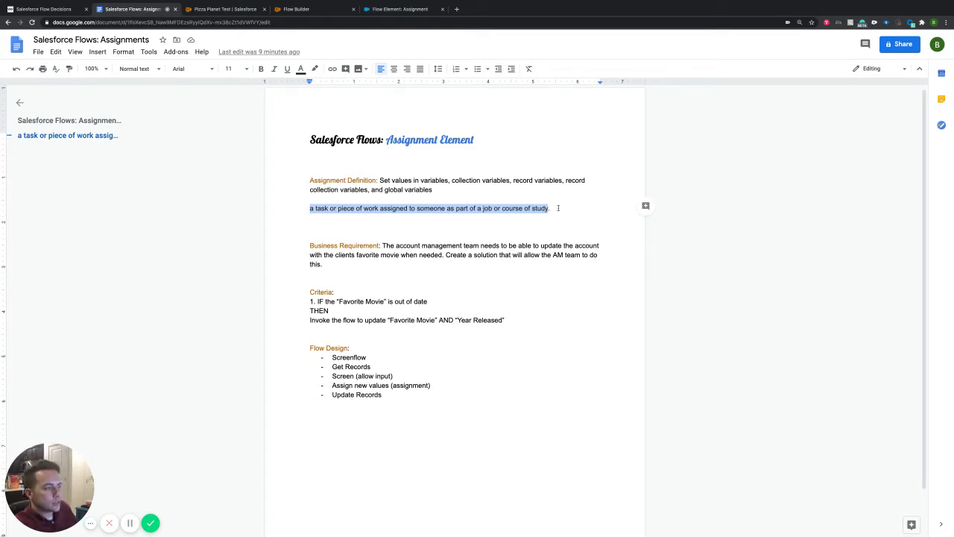
click(433, 190)
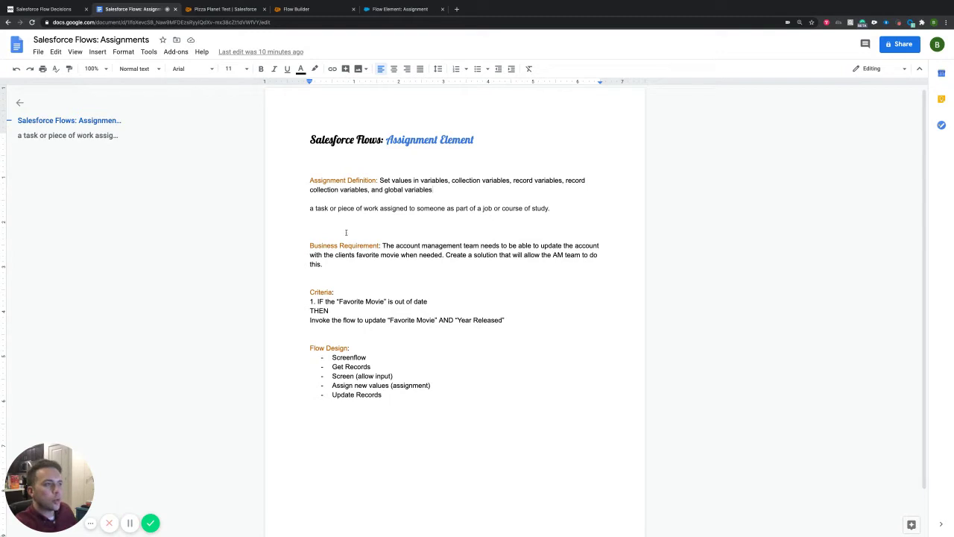
Switch to the Pizza Planet Test account in Salesforce and examine the Favorite Movie and Year Released fields under Assignment Flow.
click(216, 9)
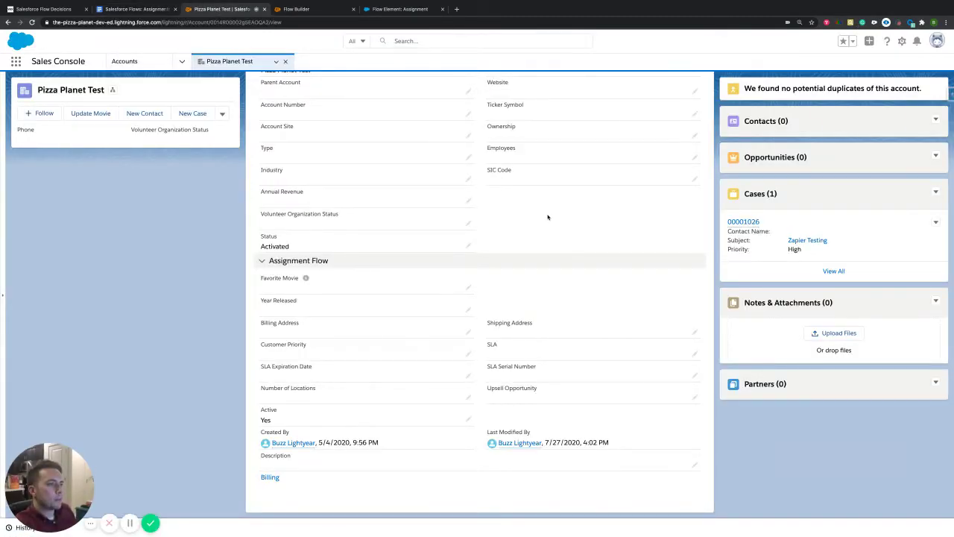
scroll(437, 187, up, 2)
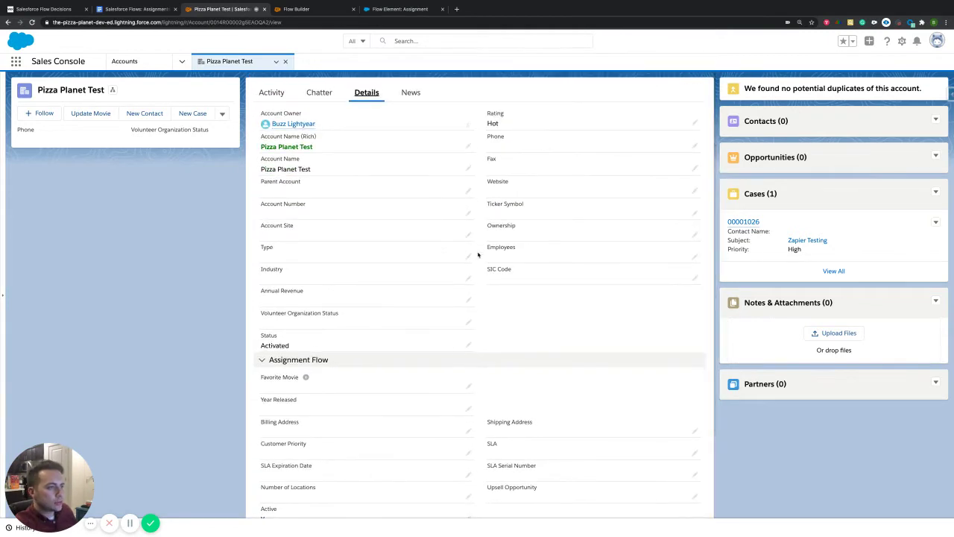
scroll(552, 329, down, 1)
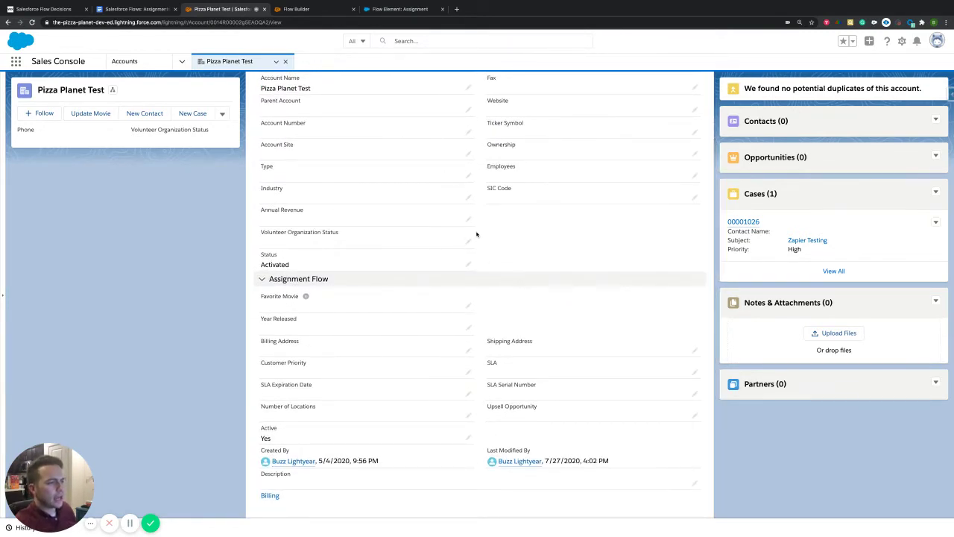
drag(260, 298, 322, 319)
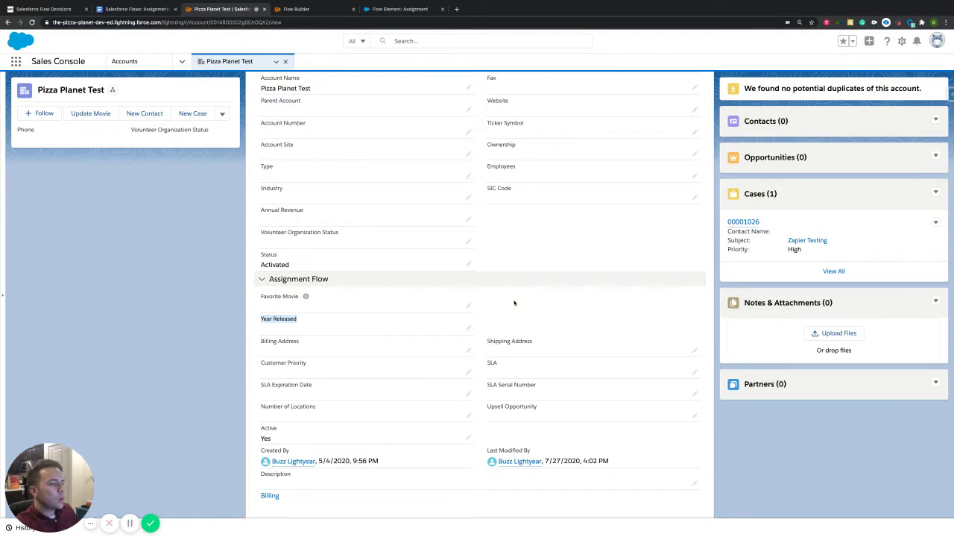
click(497, 307)
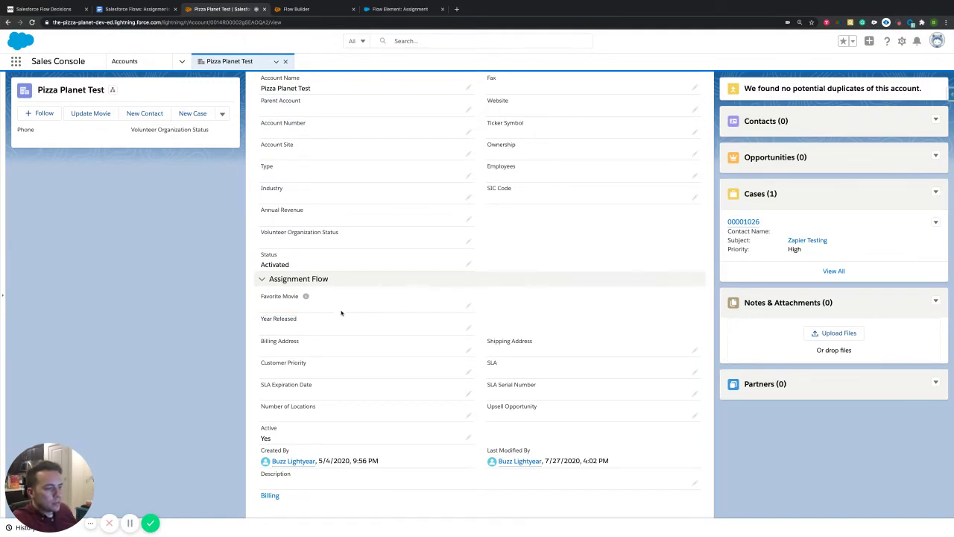
drag(262, 296, 305, 318)
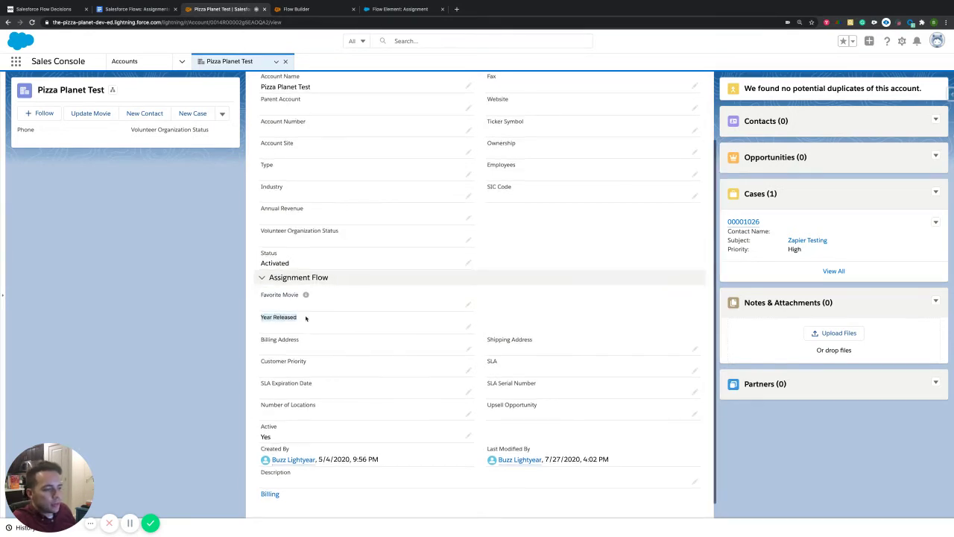
click(508, 309)
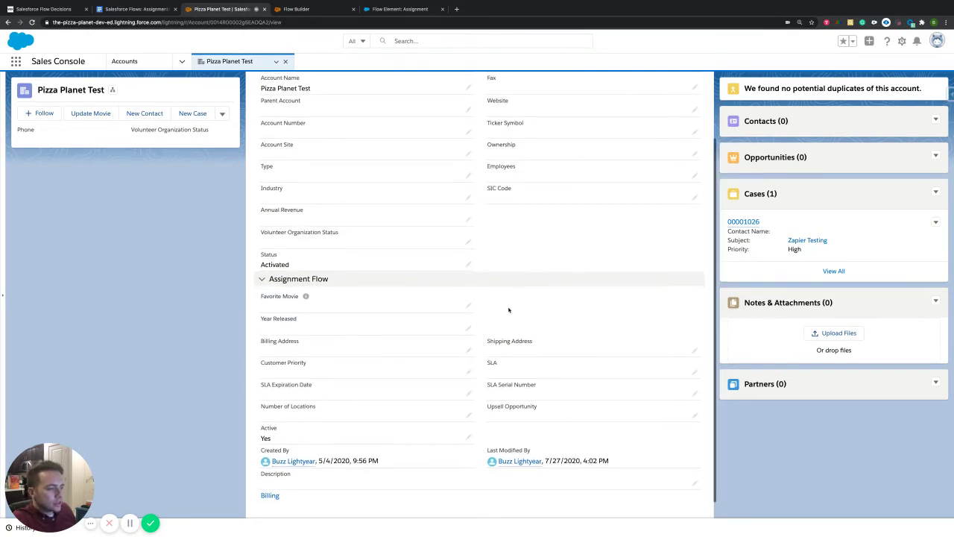
Set the account's Favorite Movie to Monsters Inc and Year Released to 2001, and save the record.
click(470, 311)
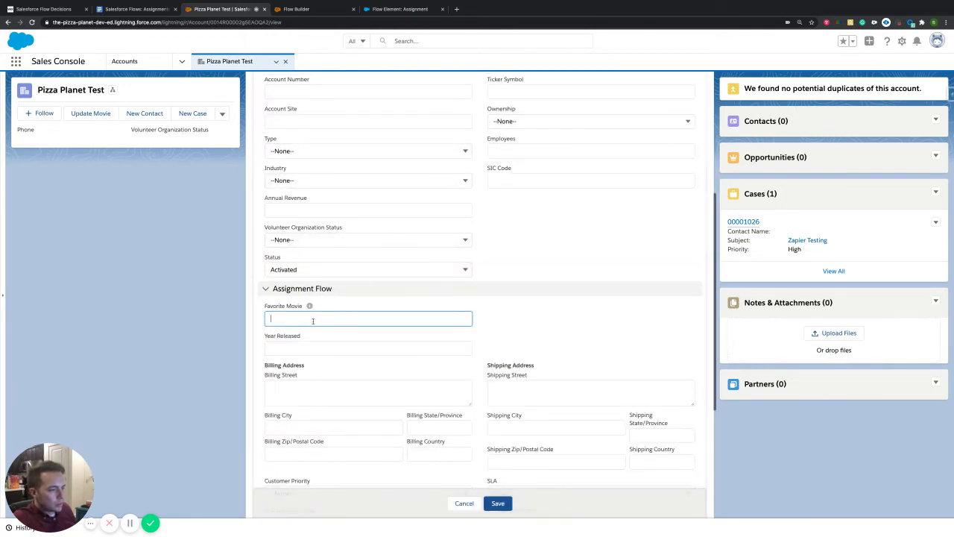
text(Monste)
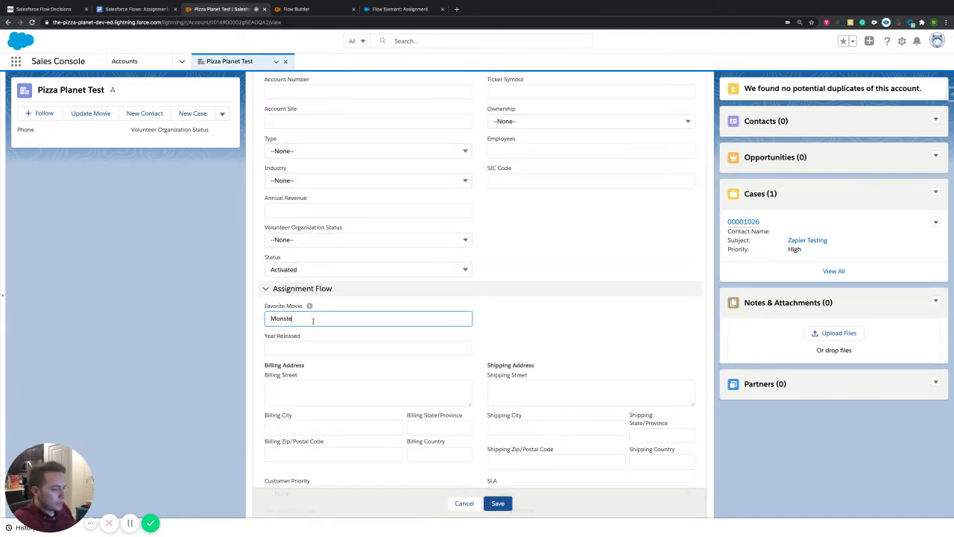
text(rs Inc)
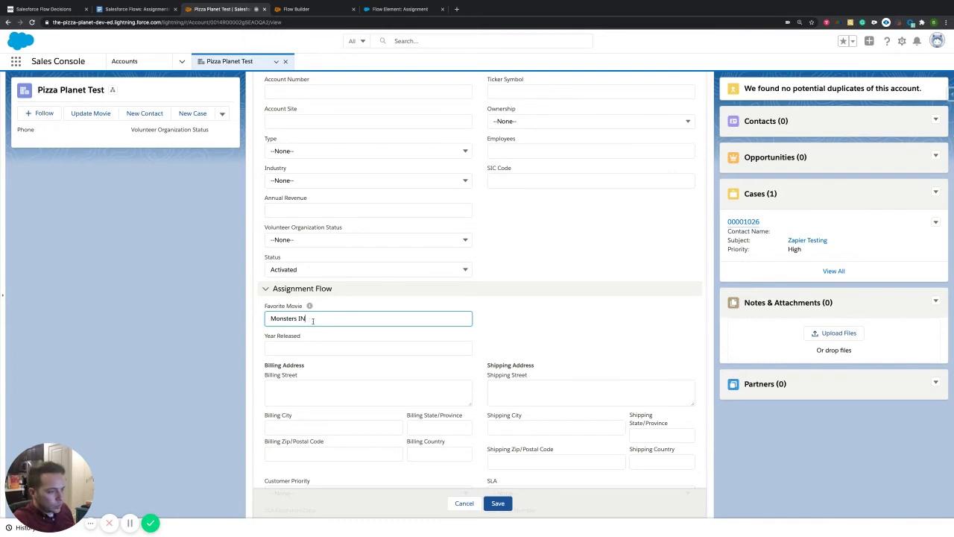
click(313, 348)
text(2001)
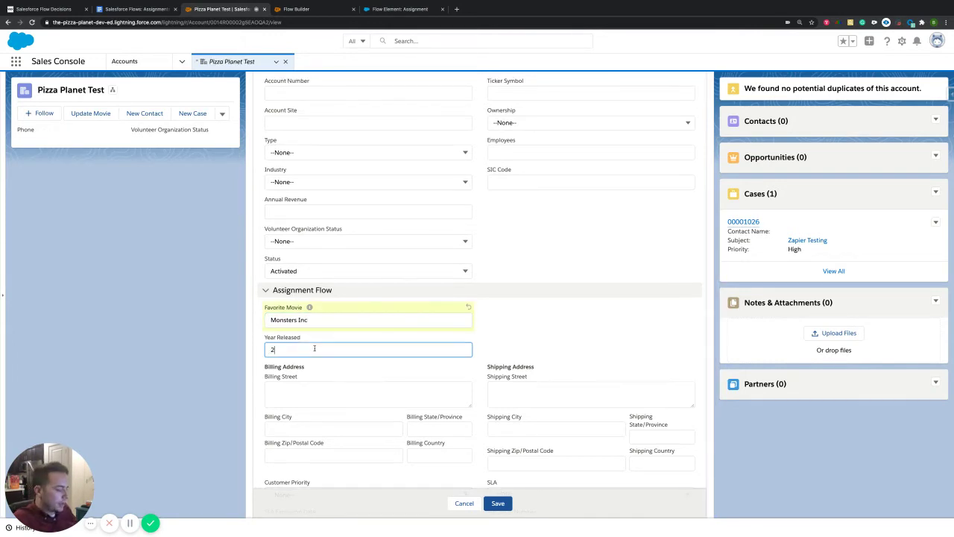
click(500, 504)
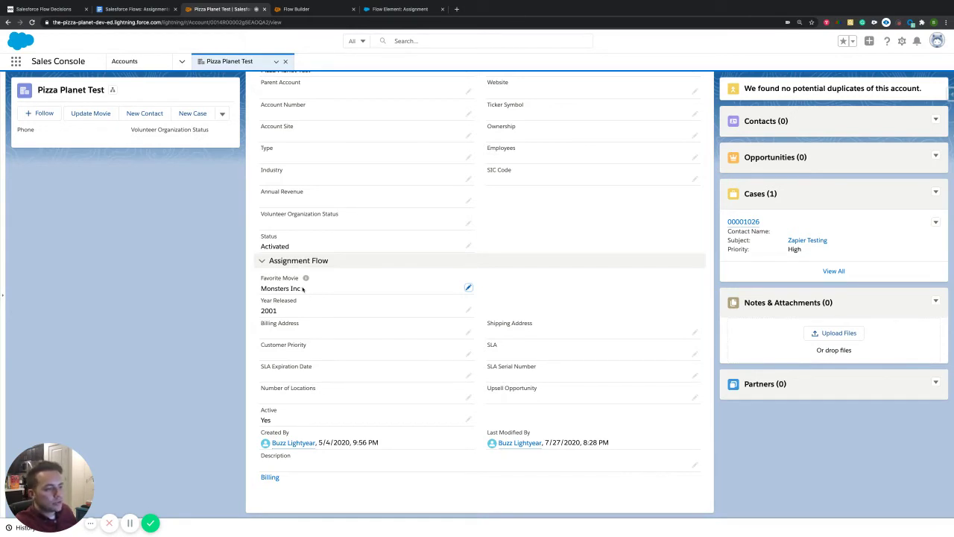
Review the saved Favorite Movie and Year Released values, and open Update Movie to examine the same two fields there.
drag(302, 288, 260, 311)
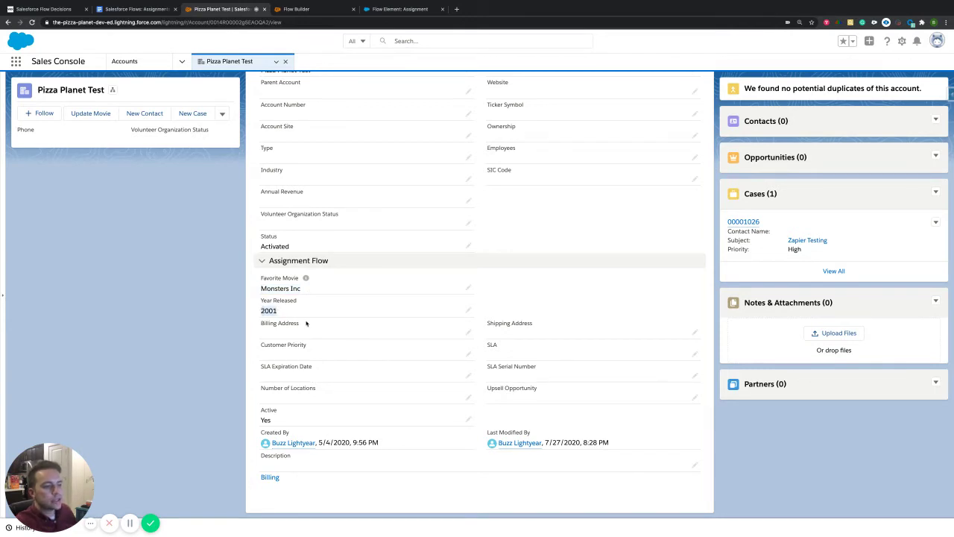
drag(301, 289, 261, 311)
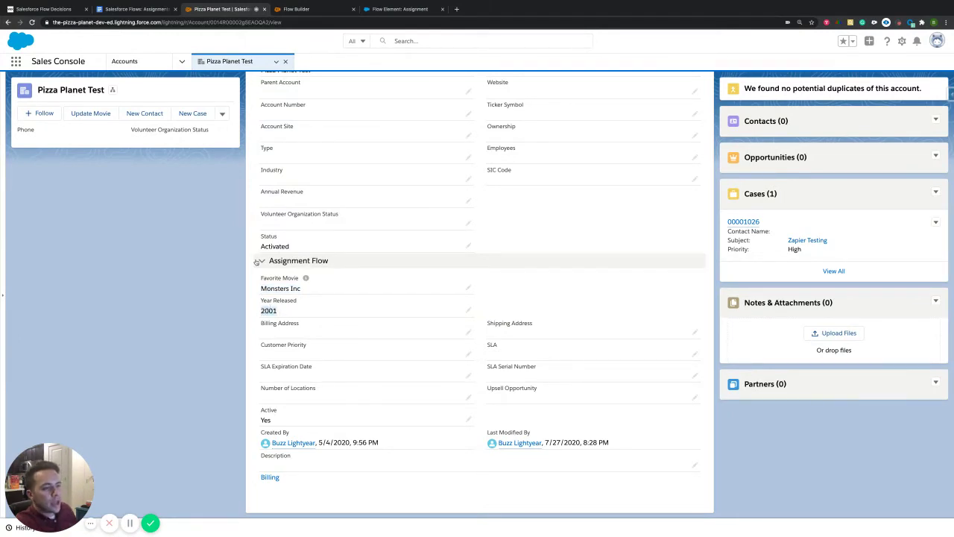
click(90, 114)
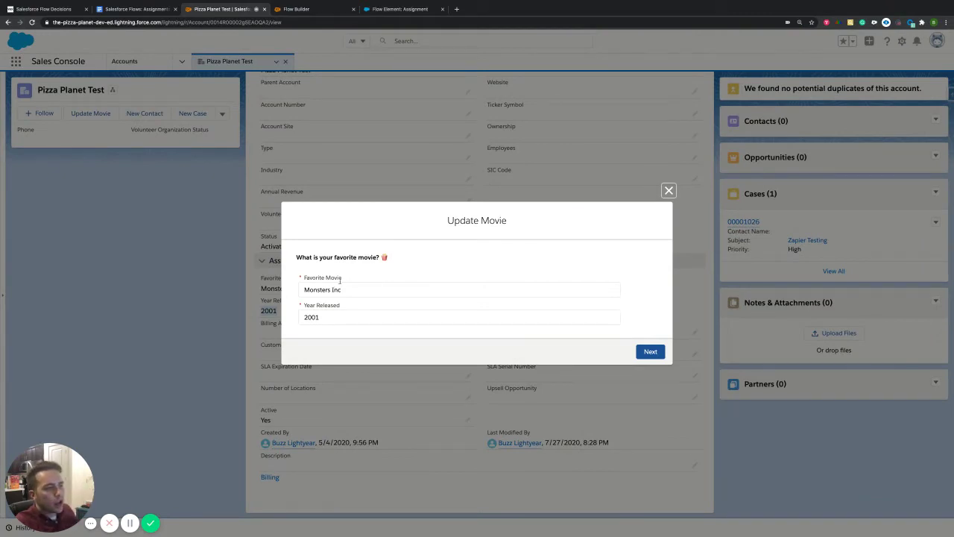
drag(343, 289, 300, 290)
click(320, 316)
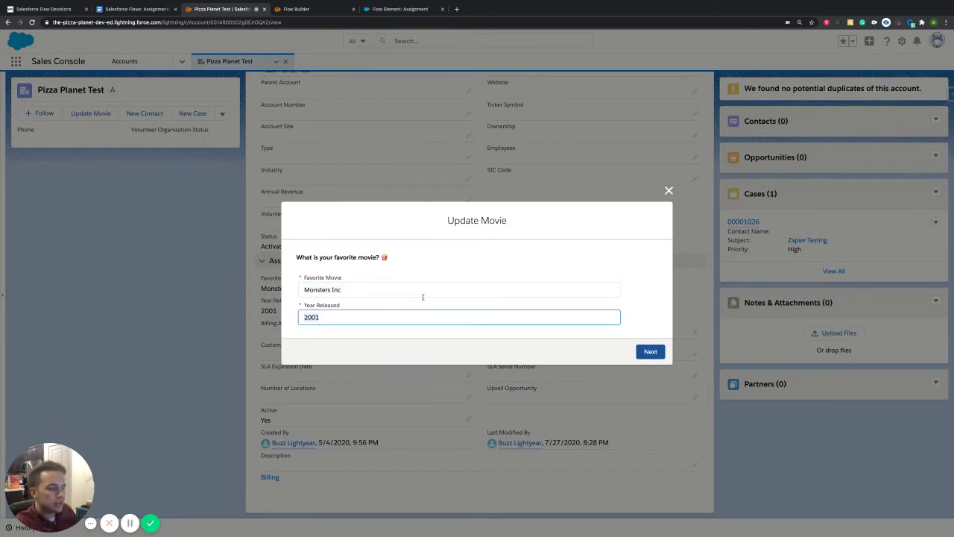
key(super+a)
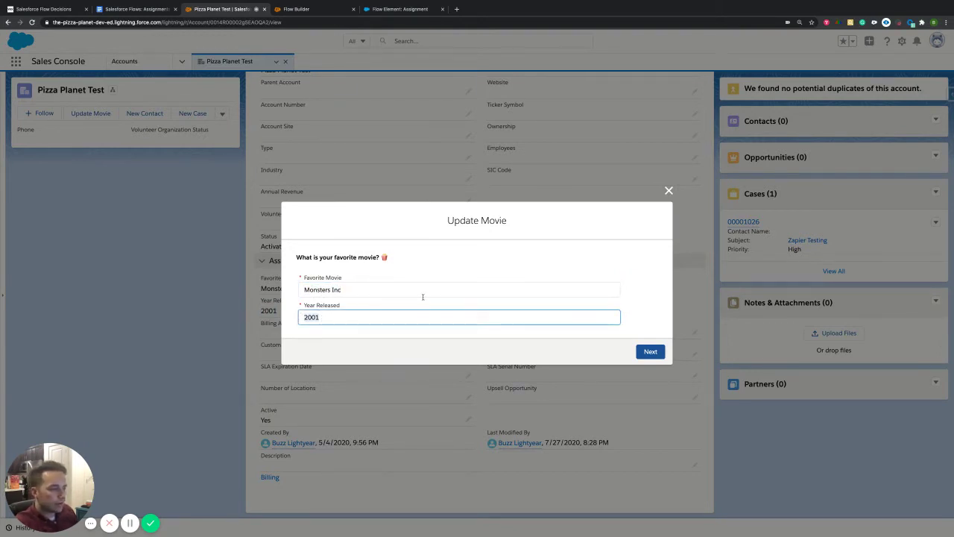
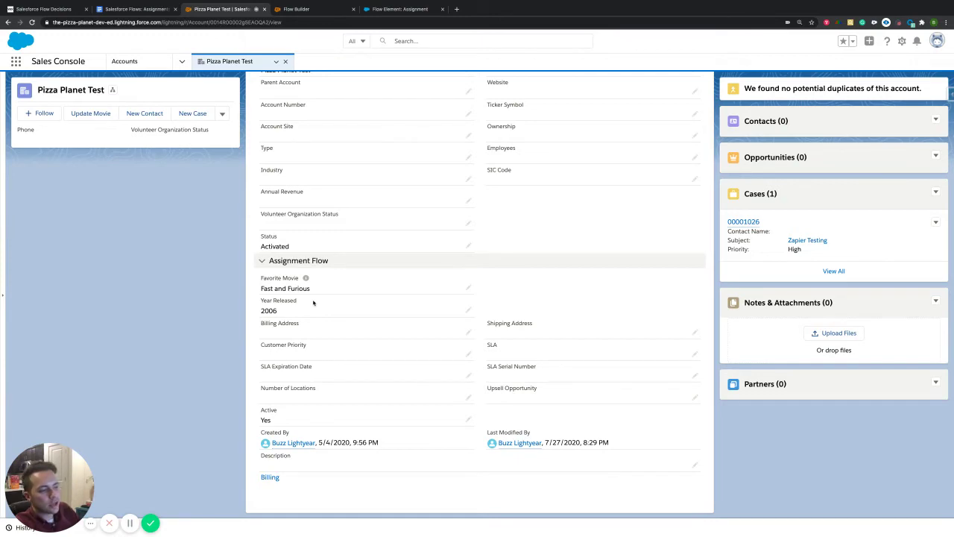
Run Update Movie again to check its Favorite Movie field, and close it without changing anything.
click(91, 113)
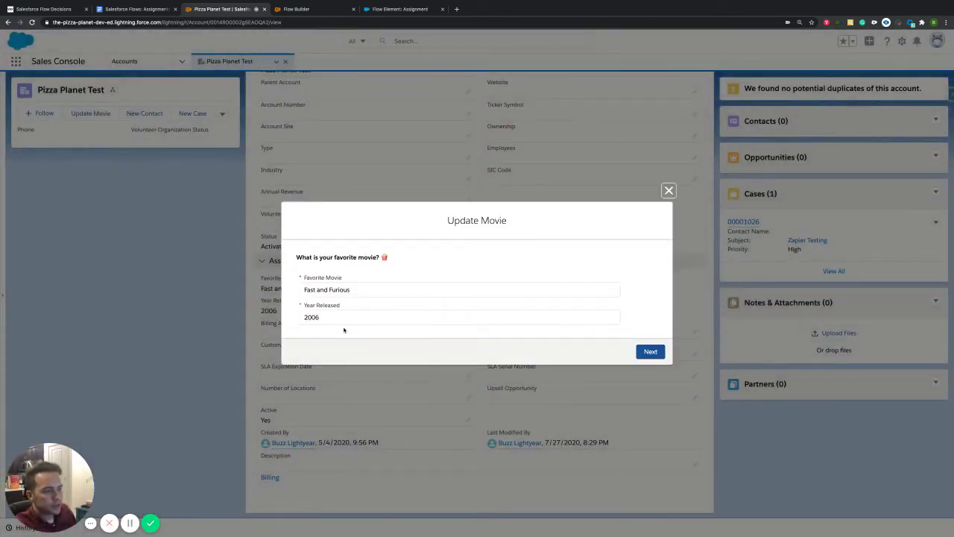
drag(358, 290, 305, 289)
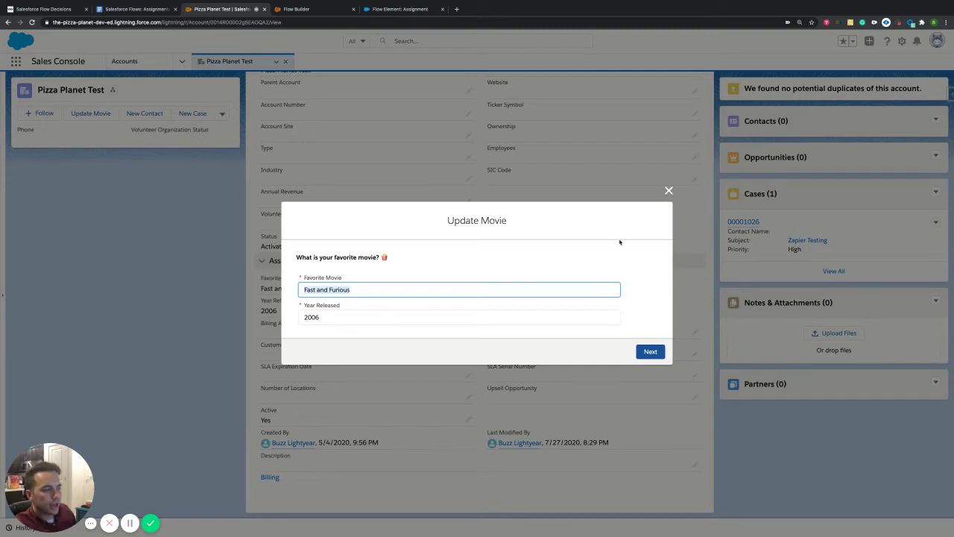
click(668, 192)
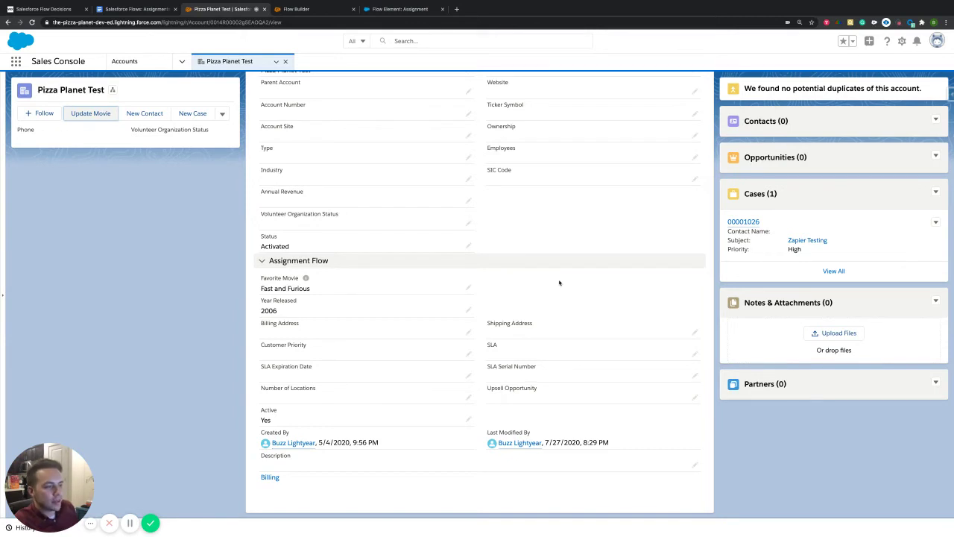
Switch to the Salesforce Flows: Assignments document and review the Criteria and each element listed under Flow Design.
click(123, 8)
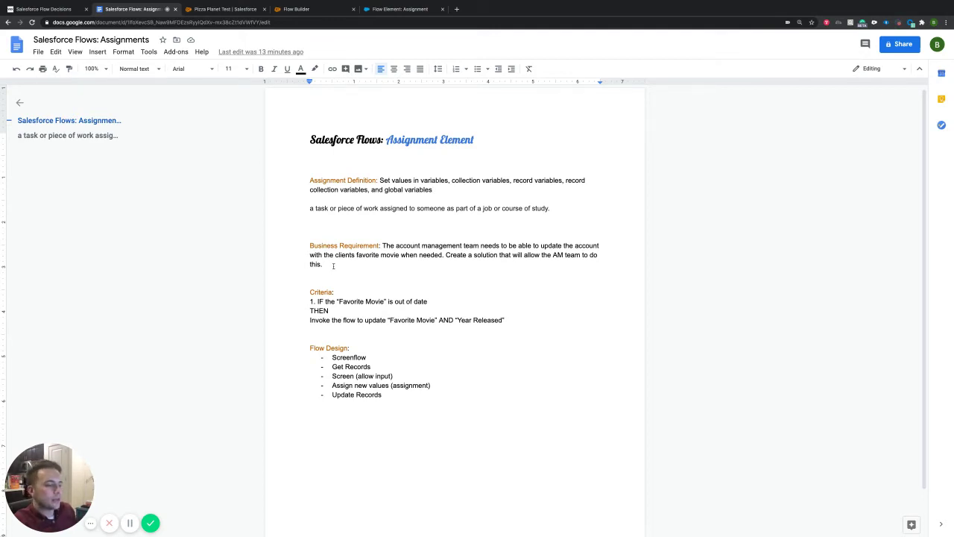
drag(310, 301, 521, 321)
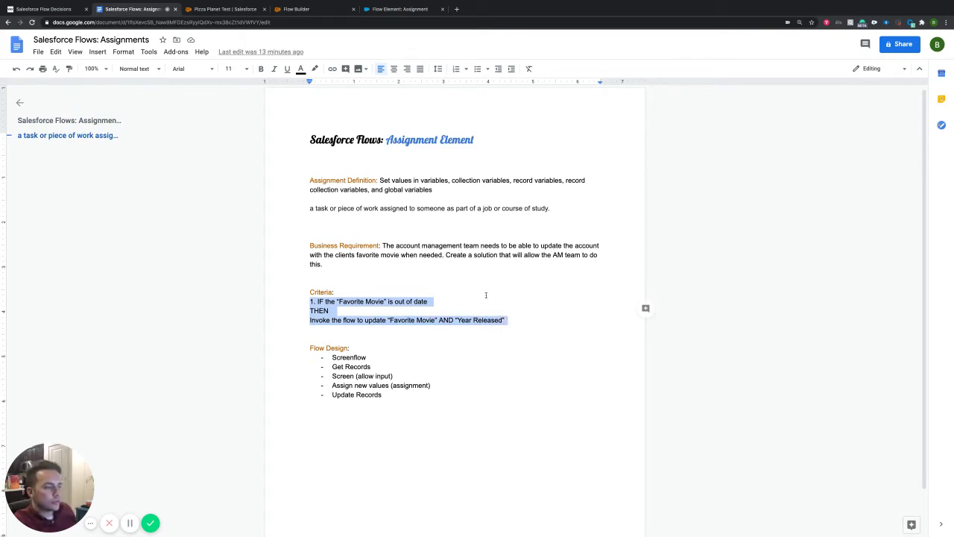
click(445, 358)
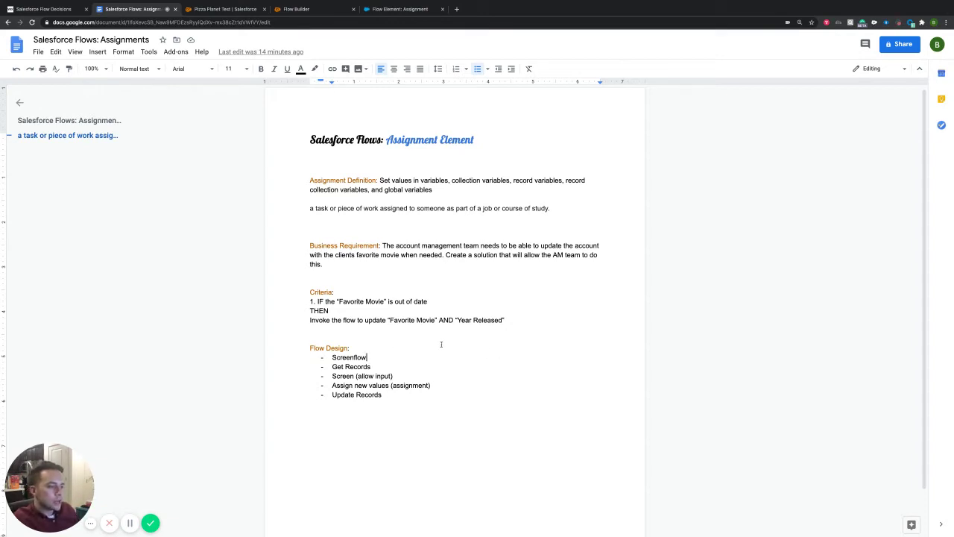
drag(368, 357, 332, 357)
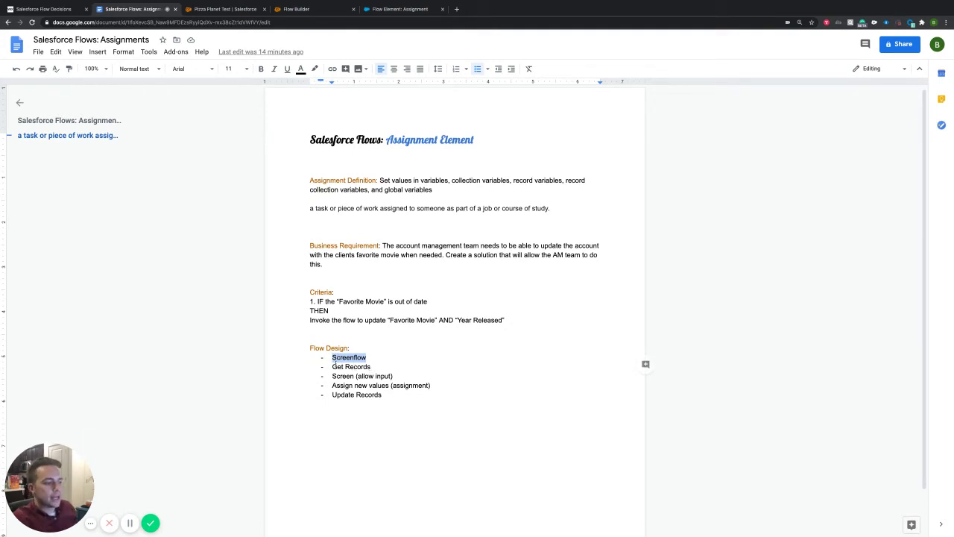
drag(333, 365, 395, 375)
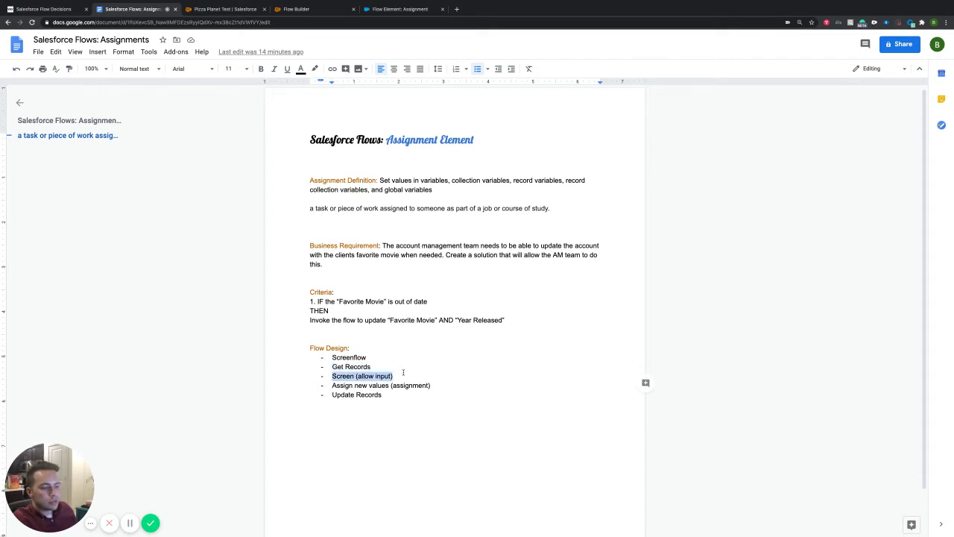
drag(333, 385, 430, 386)
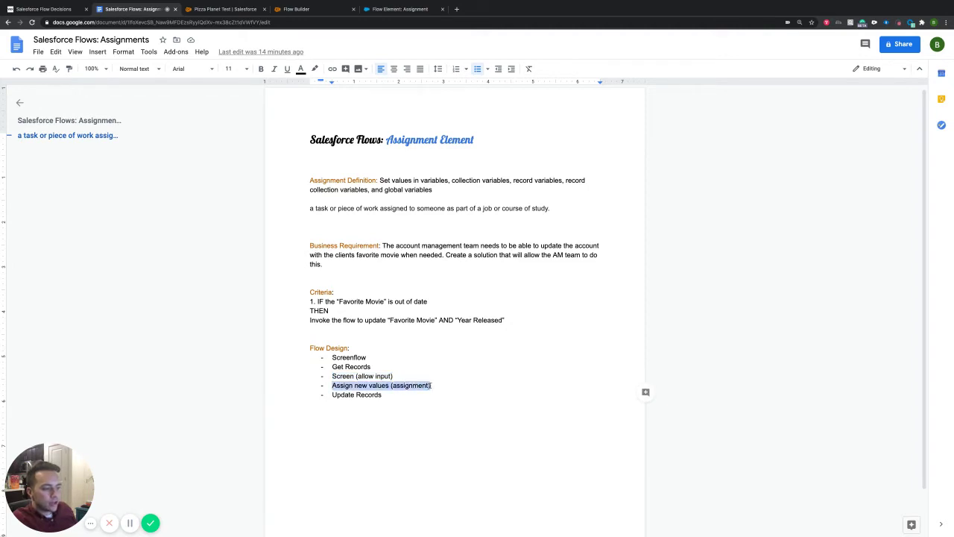
drag(331, 395, 437, 423)
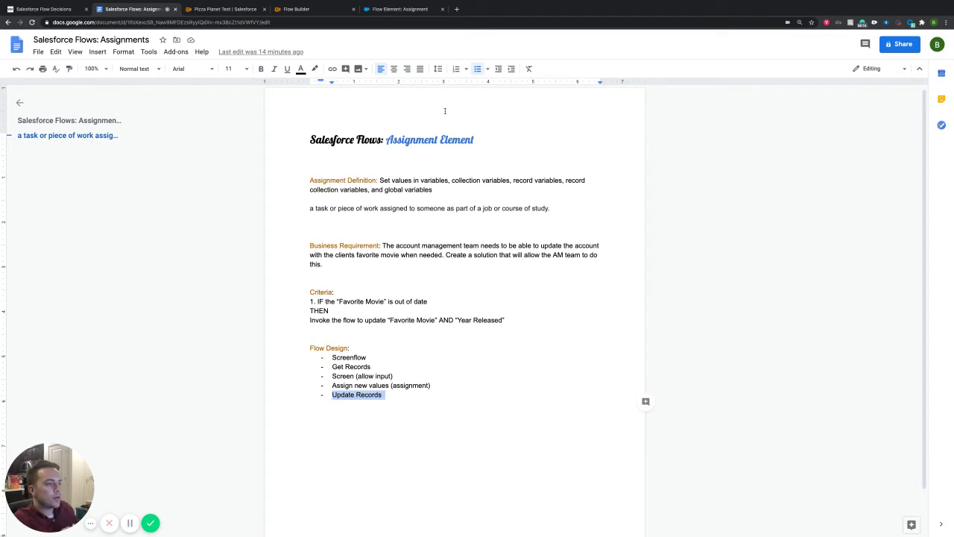
Switch to Assignment Flow in Flow Builder, open the Find Account Info Get Records element and examine its object and filter condition.
click(324, 11)
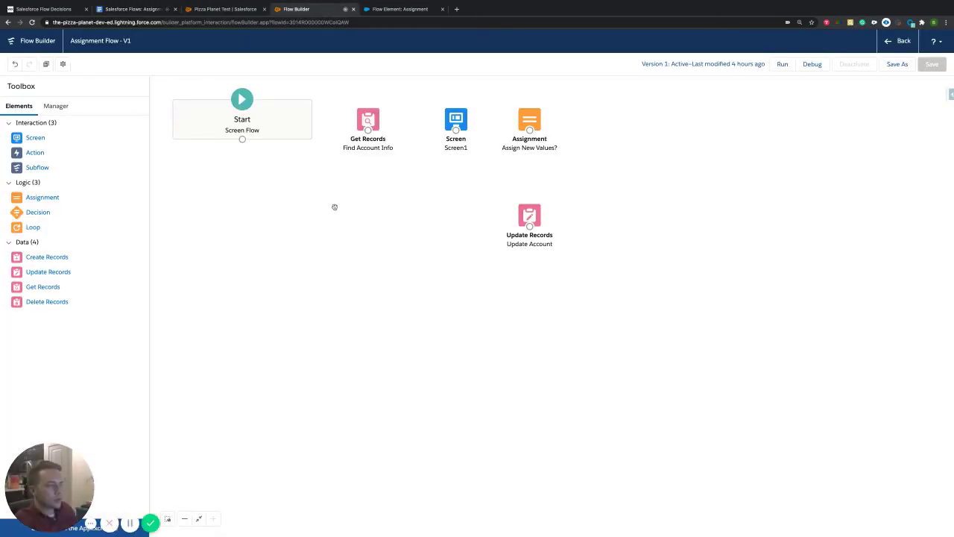
drag(363, 226, 410, 362)
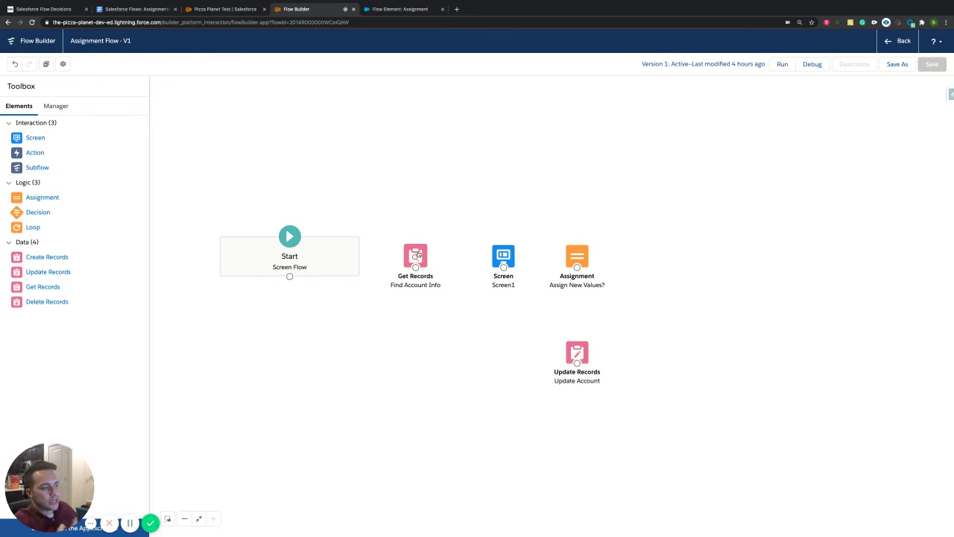
click(418, 254)
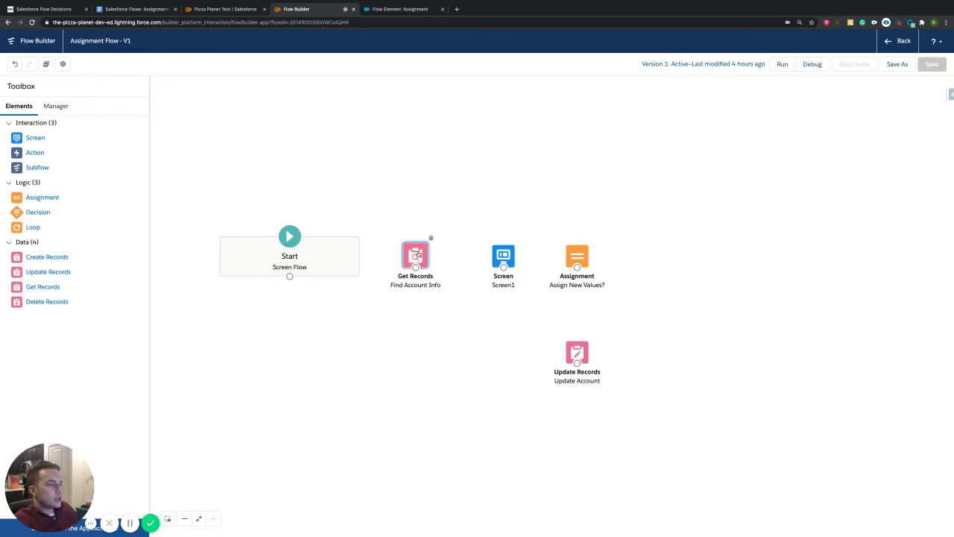
double_click(418, 254)
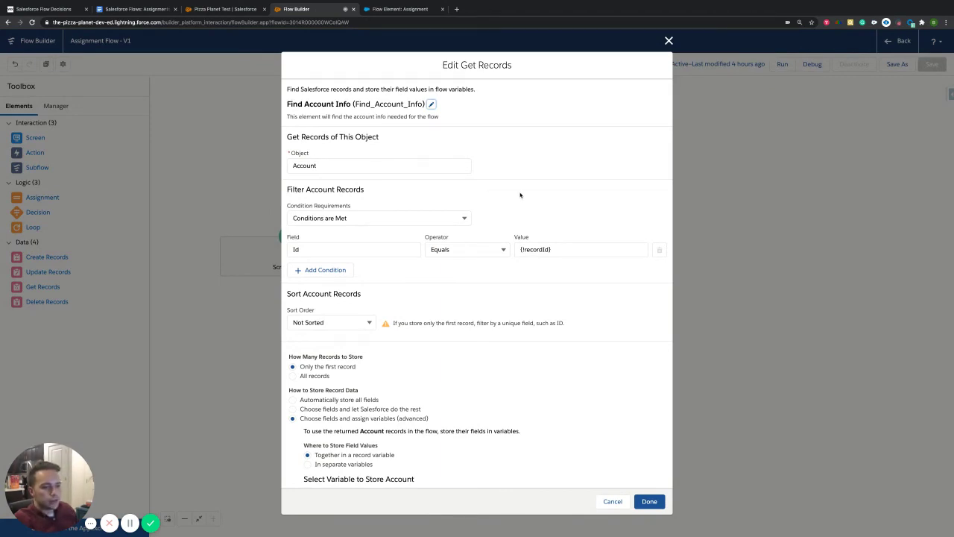
drag(347, 165, 275, 165)
scroll(397, 264, down, 1)
click(343, 233)
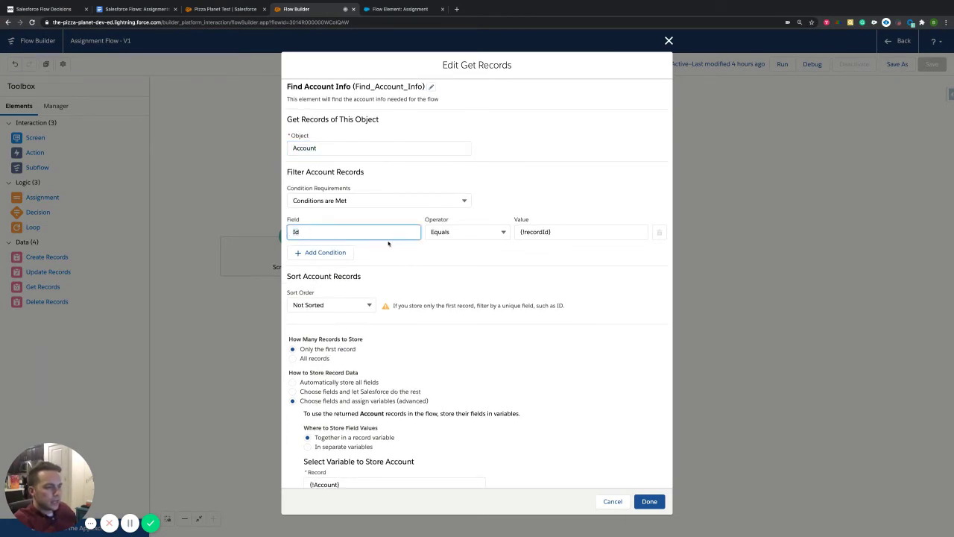
drag(519, 232, 568, 231)
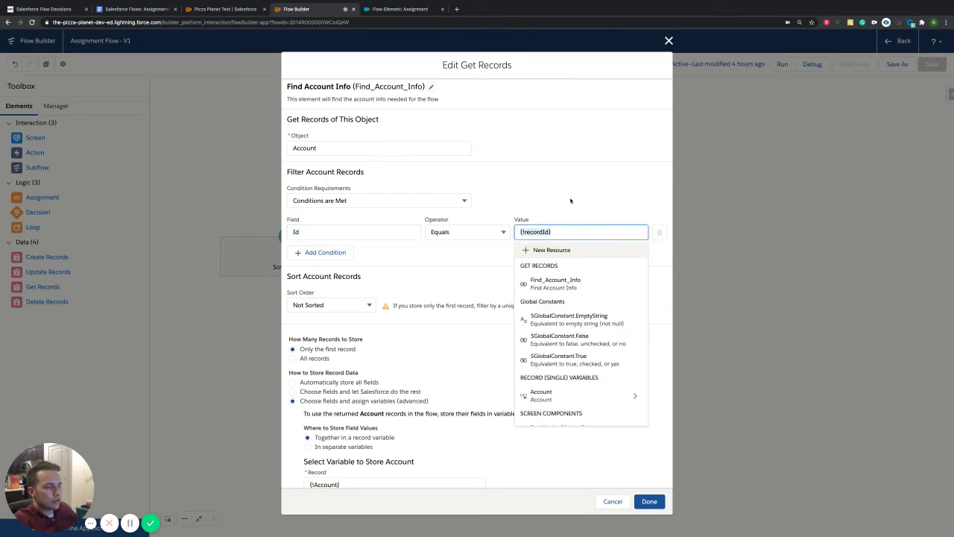
click(570, 199)
Examine how Find Account Info stores its data, including the record variable and the Favorite_Movie__c and Year_Released__c fields.
scroll(457, 244, down, 3)
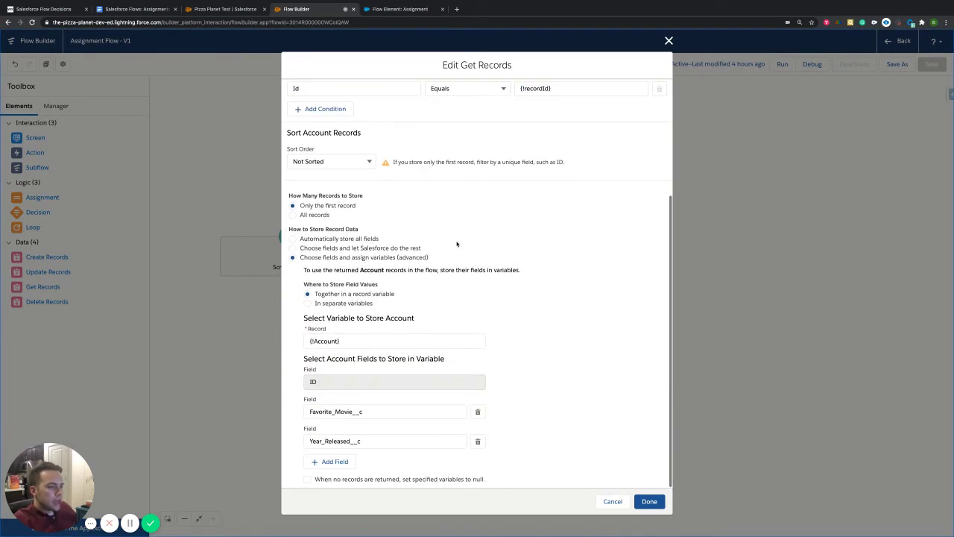
click(342, 342)
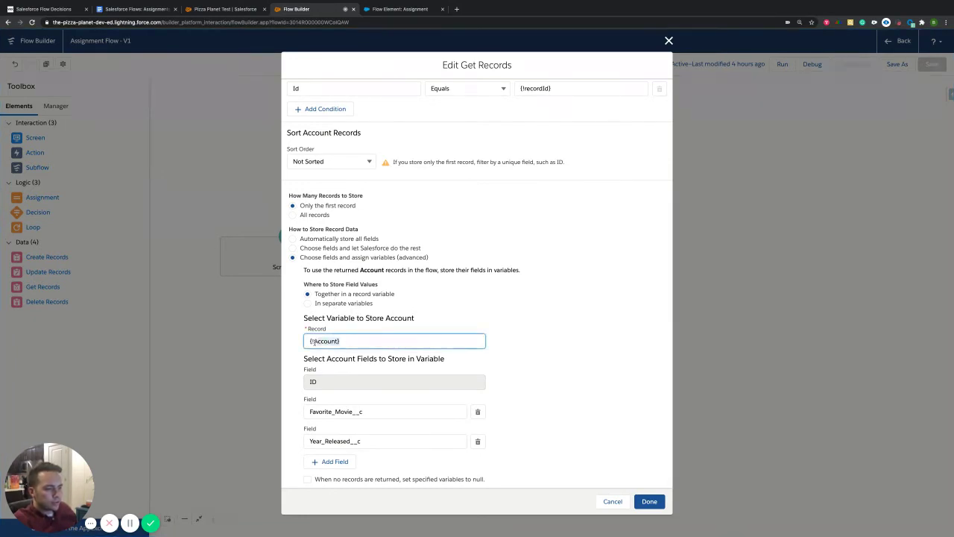
click(518, 337)
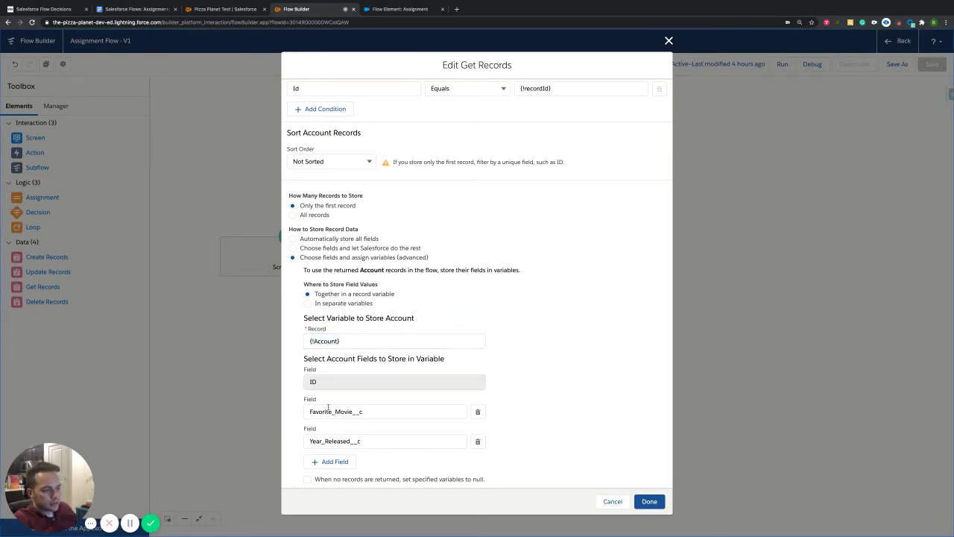
click(333, 341)
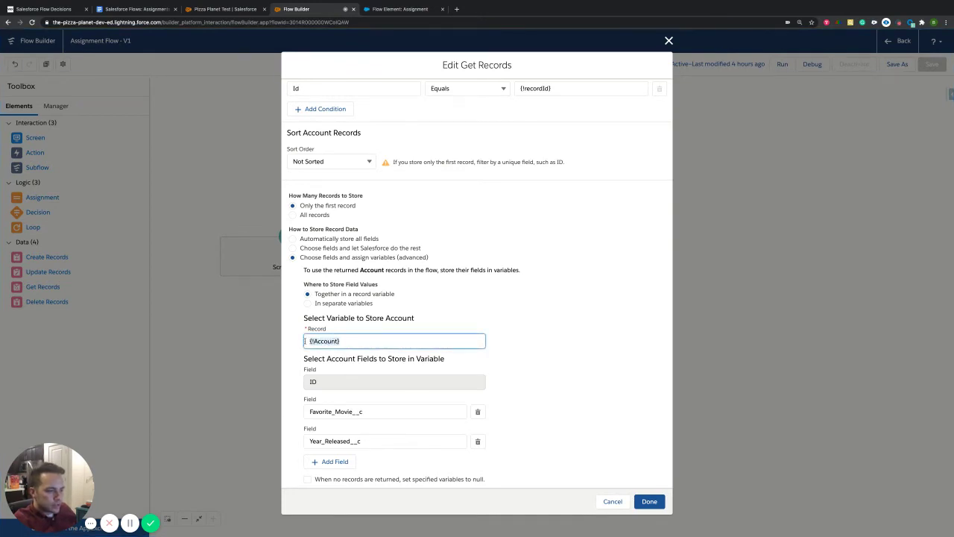
click(581, 343)
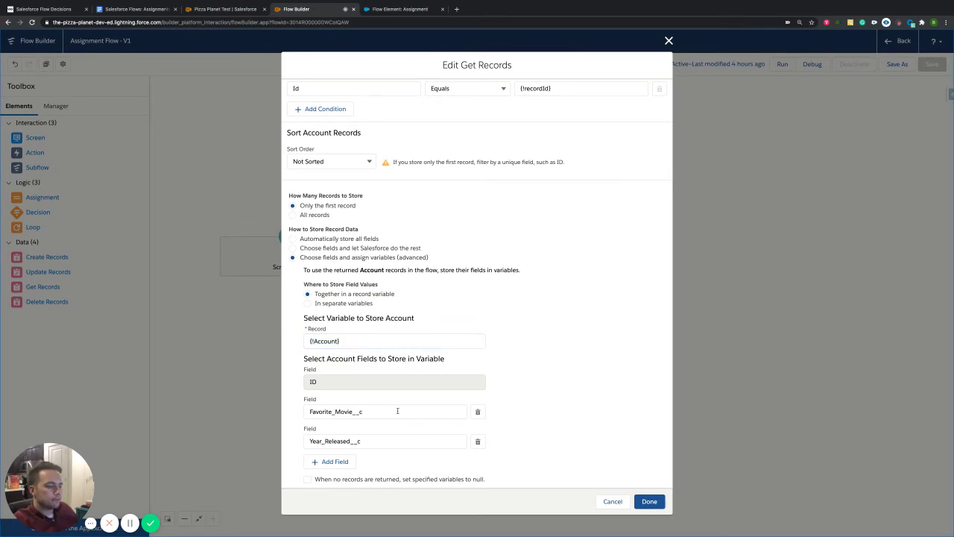
click(372, 411)
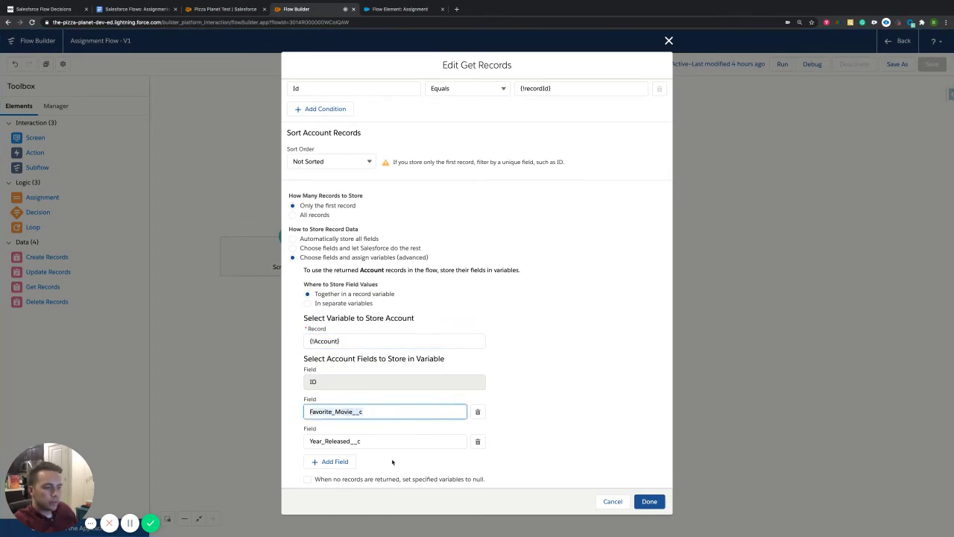
drag(368, 441, 307, 441)
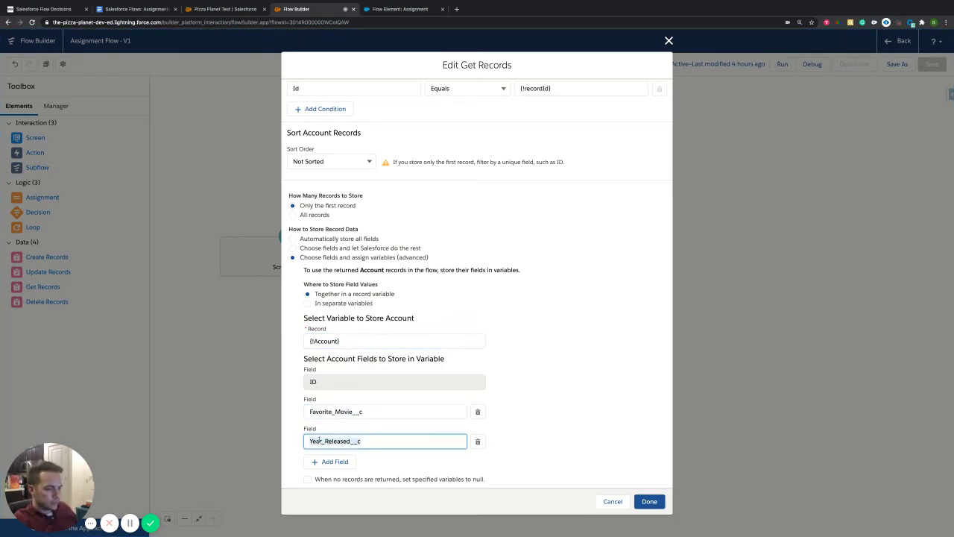
click(559, 392)
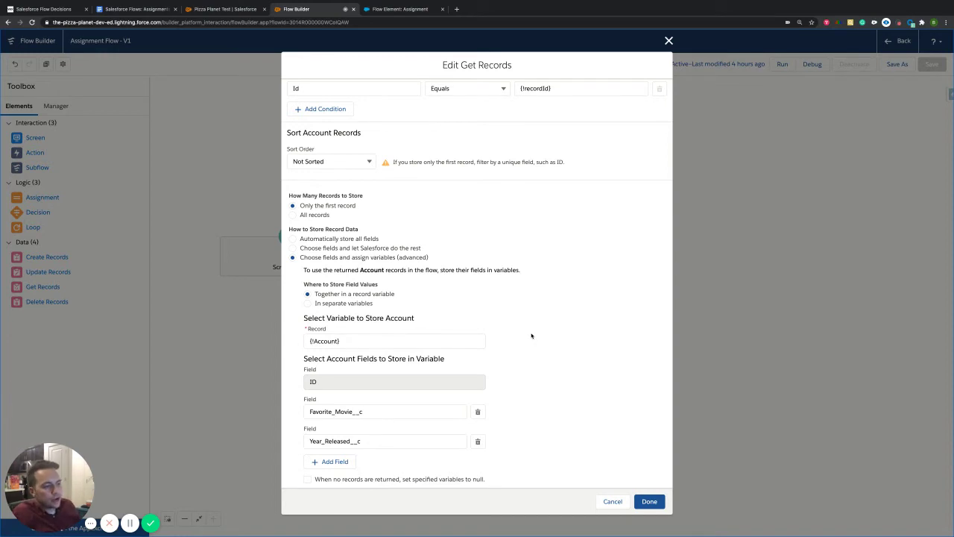
Check the stored Favorite_Movie__c and Year_Released__c fields, close Find Account Info, and connect Start through Find Account Info to Screen1.
click(378, 414)
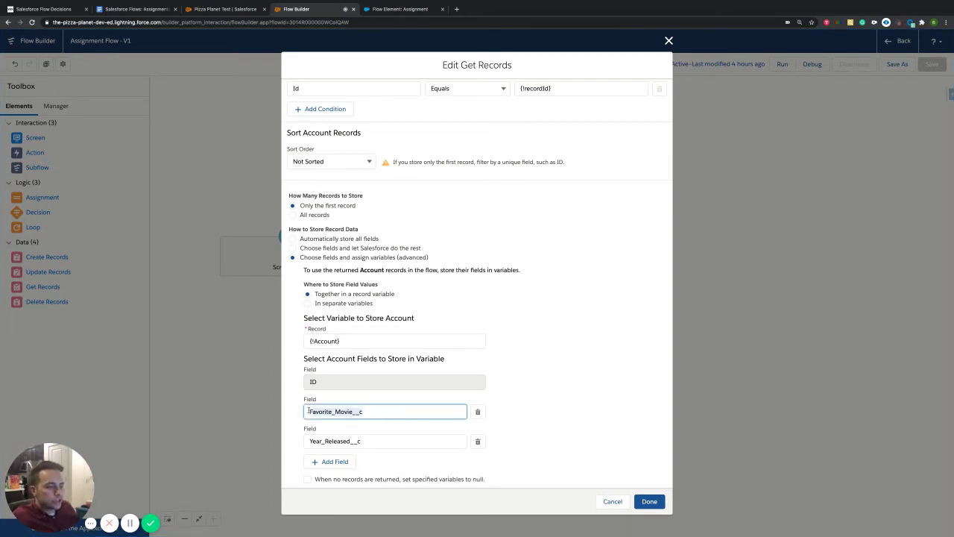
click(368, 441)
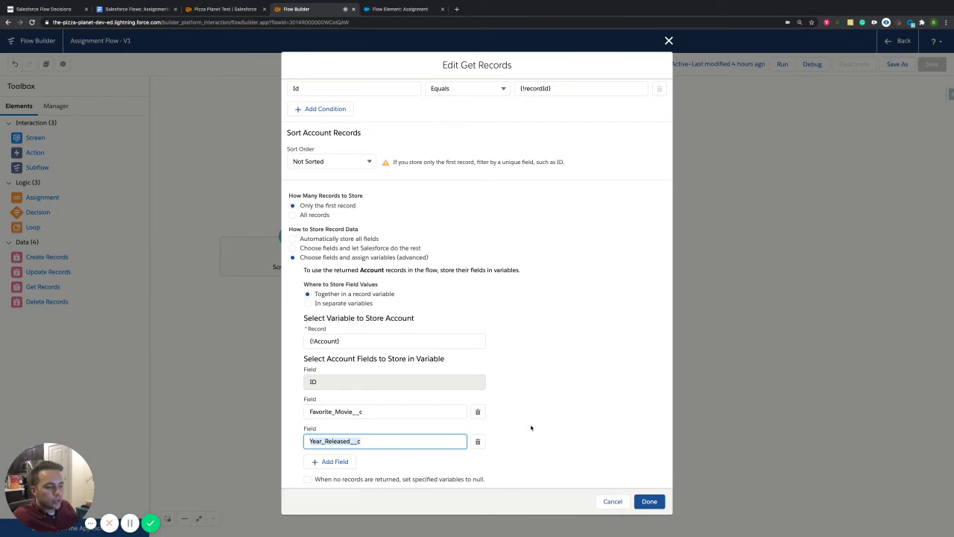
click(649, 501)
drag(292, 279, 503, 258)
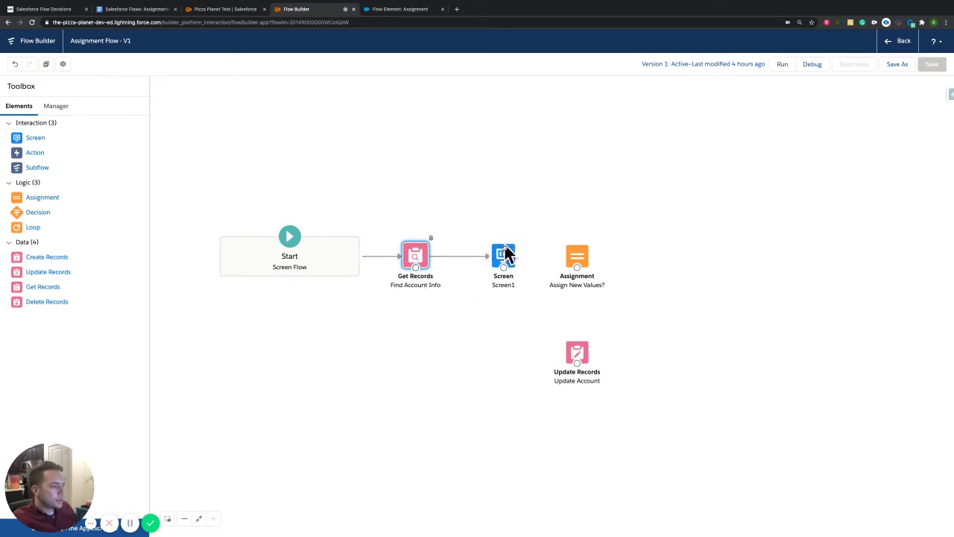
Open Screen1 and examine the default values of its Favorite Movie and Year Released text fields, then close it.
click(504, 253)
double_click(504, 253)
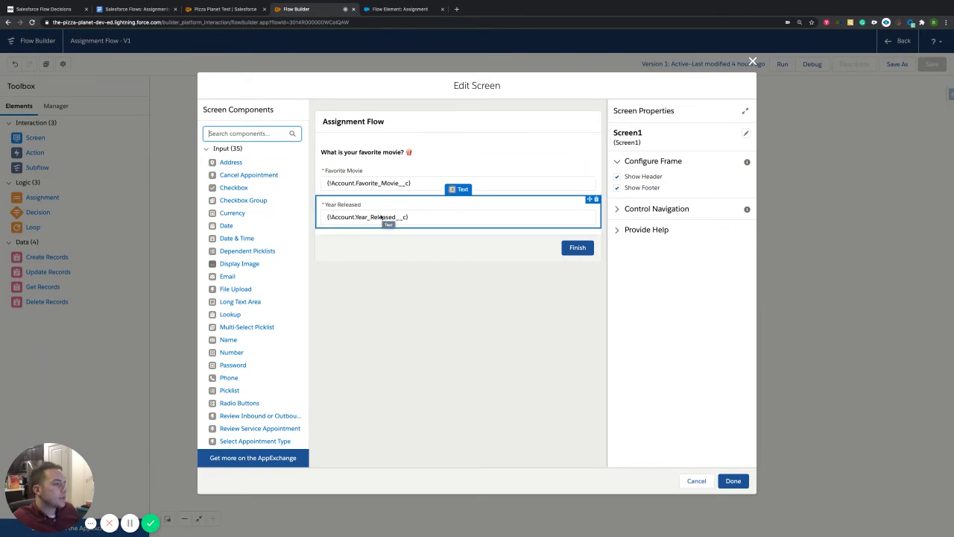
click(399, 183)
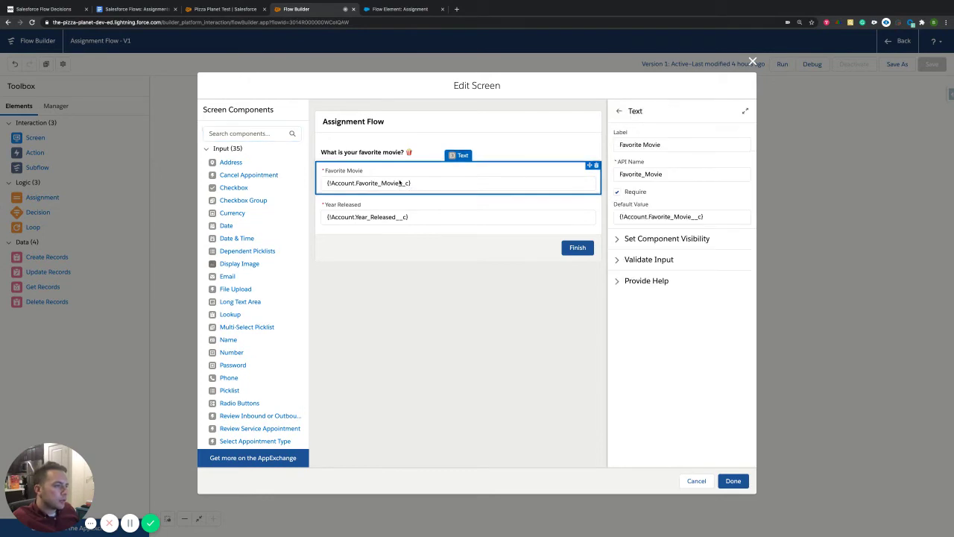
drag(710, 221, 613, 216)
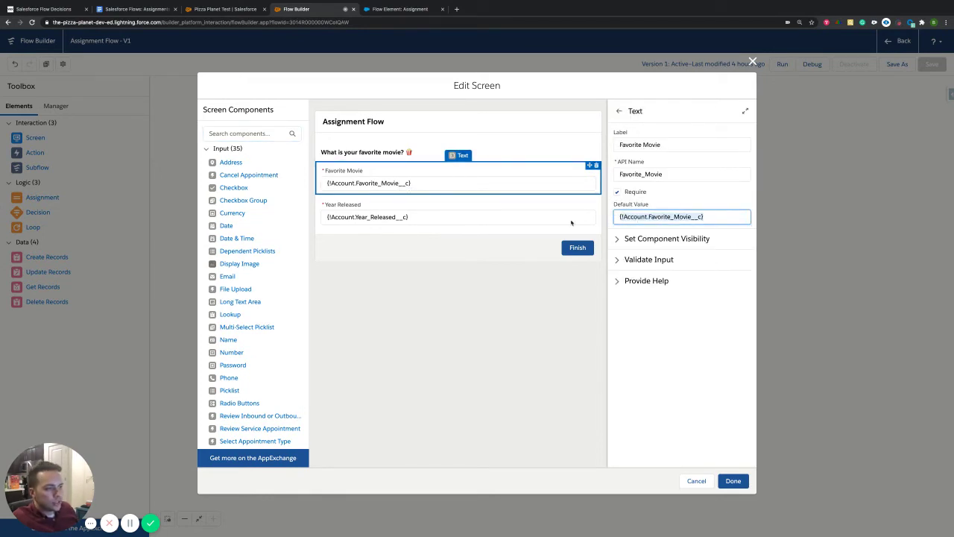
click(440, 221)
drag(708, 217, 614, 217)
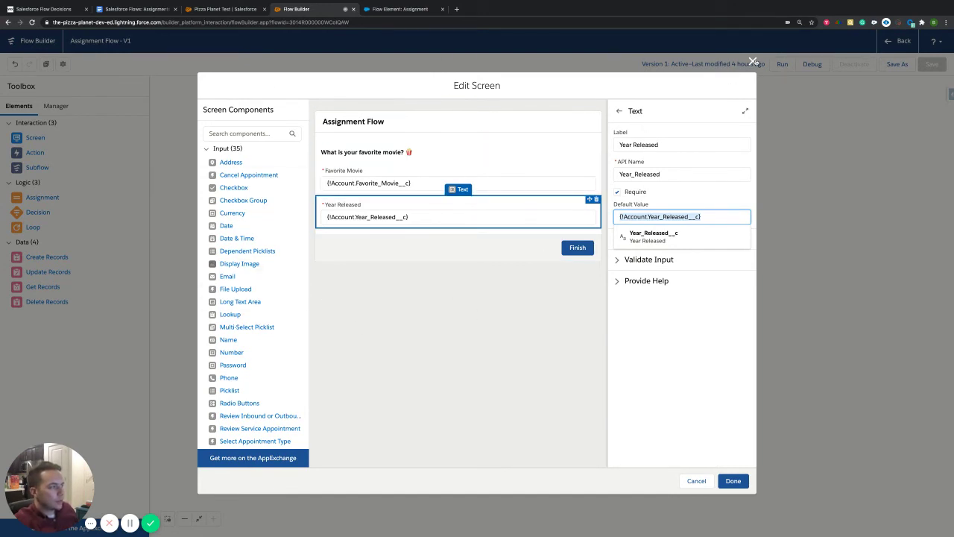
click(537, 313)
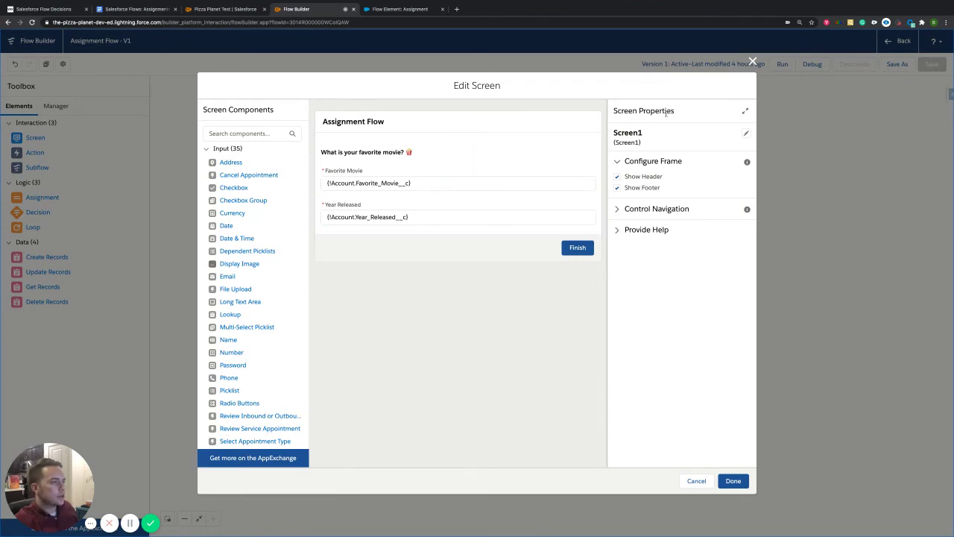
click(732, 481)
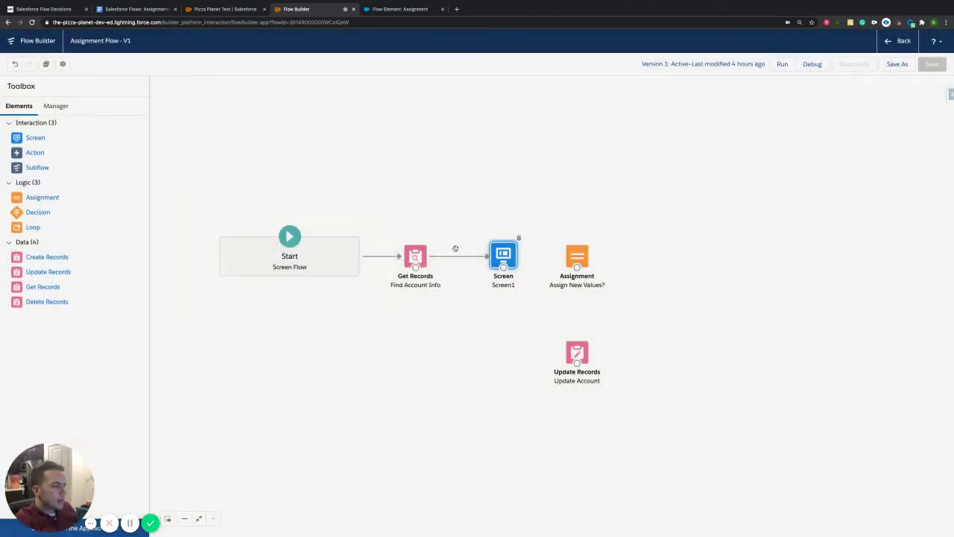
Connect Screen1 to the Assign New Values? assignment and review the variables and values it sets.
drag(504, 266, 576, 256)
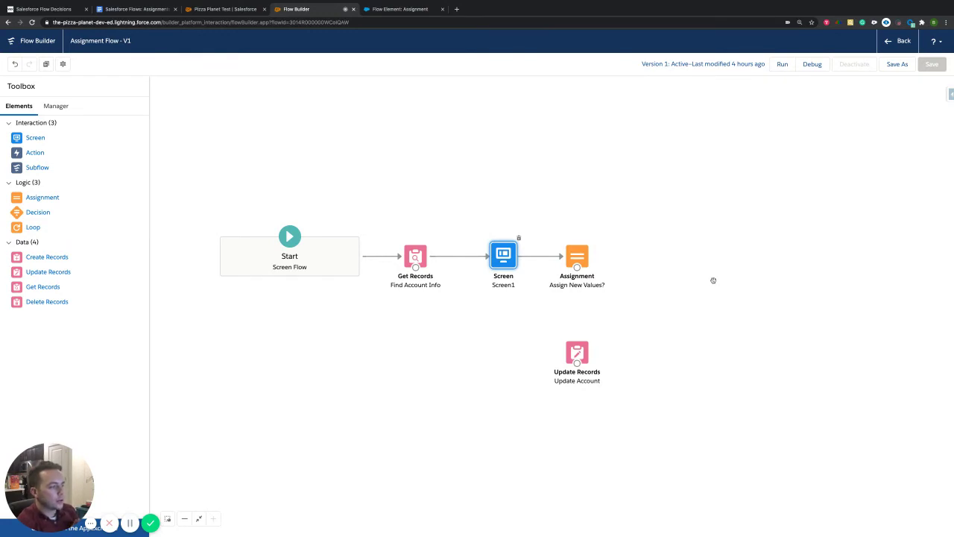
double_click(577, 257)
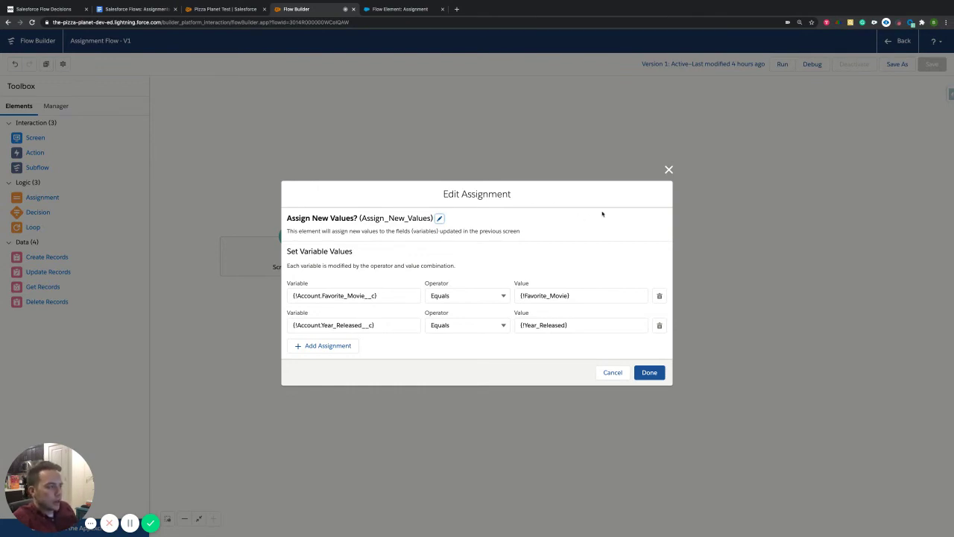
click(669, 169)
Reopen Find Account Info and examine its Account record variable and its Favorite_Movie__c and Year_Released__c fields.
double_click(414, 255)
scroll(395, 320, down, 3)
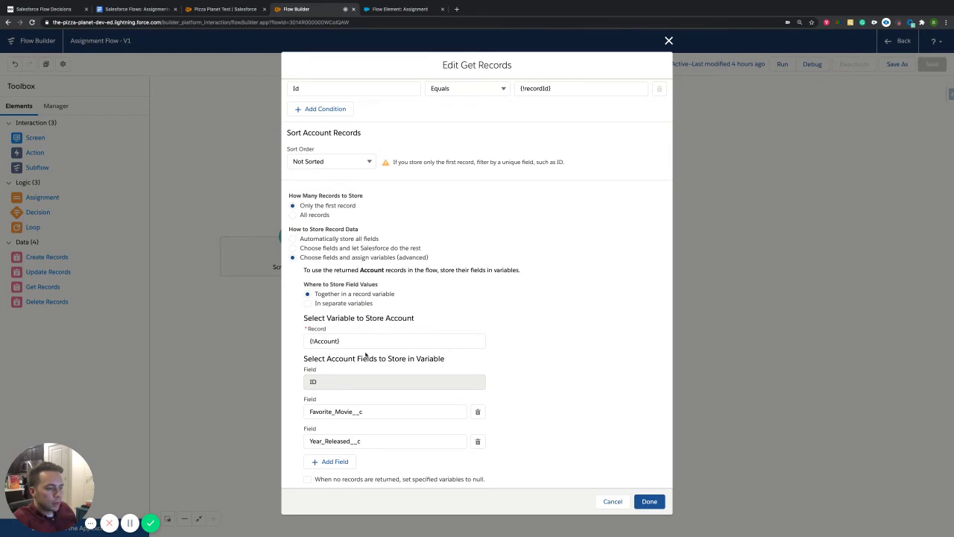
drag(352, 341, 300, 345)
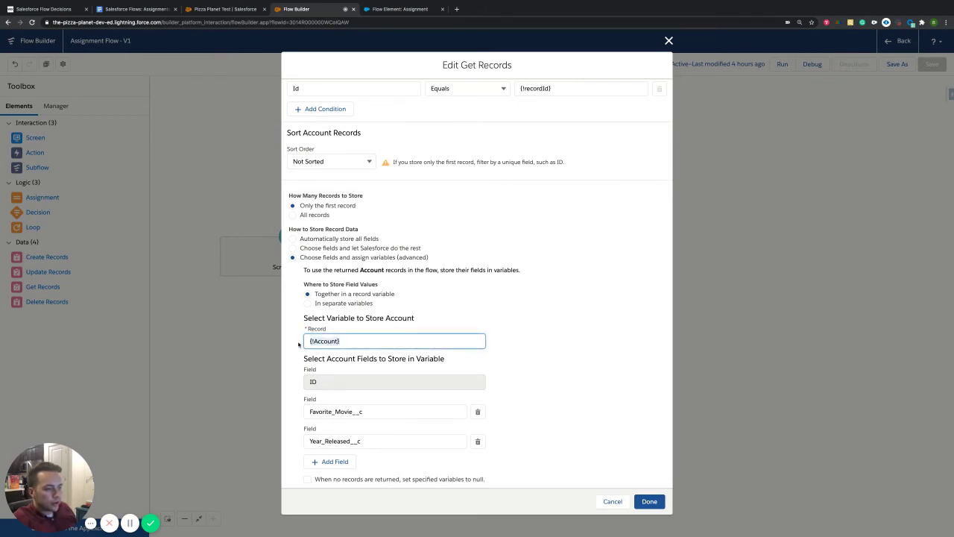
click(368, 414)
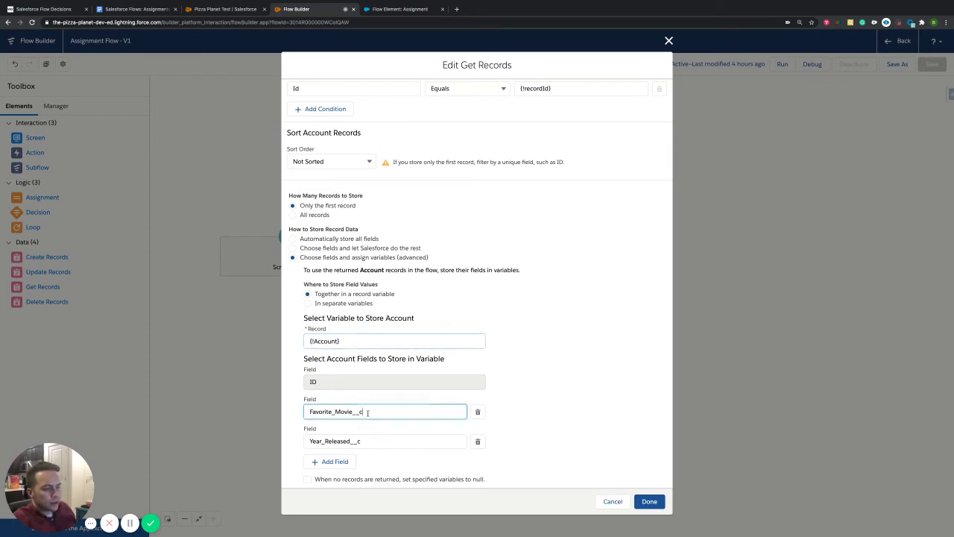
double_click(310, 411)
click(369, 442)
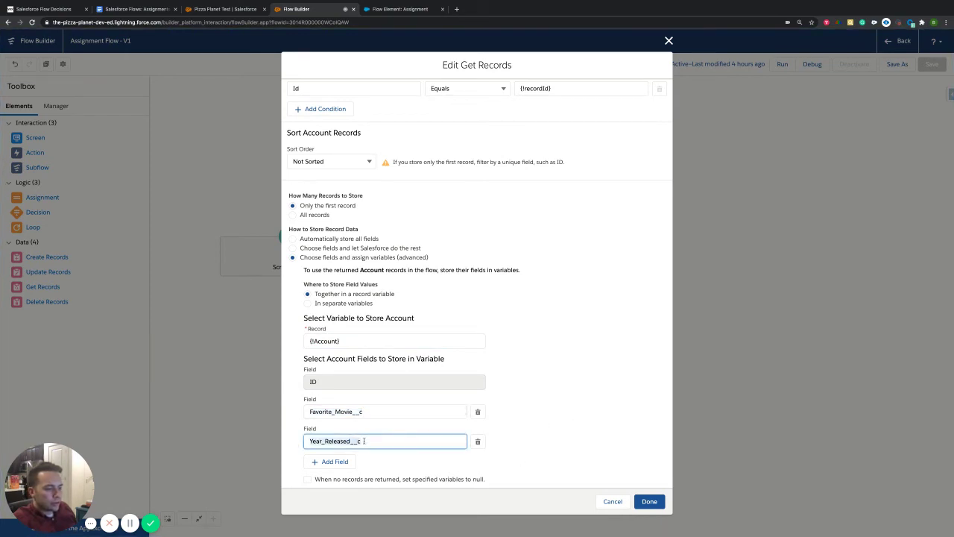
click(650, 501)
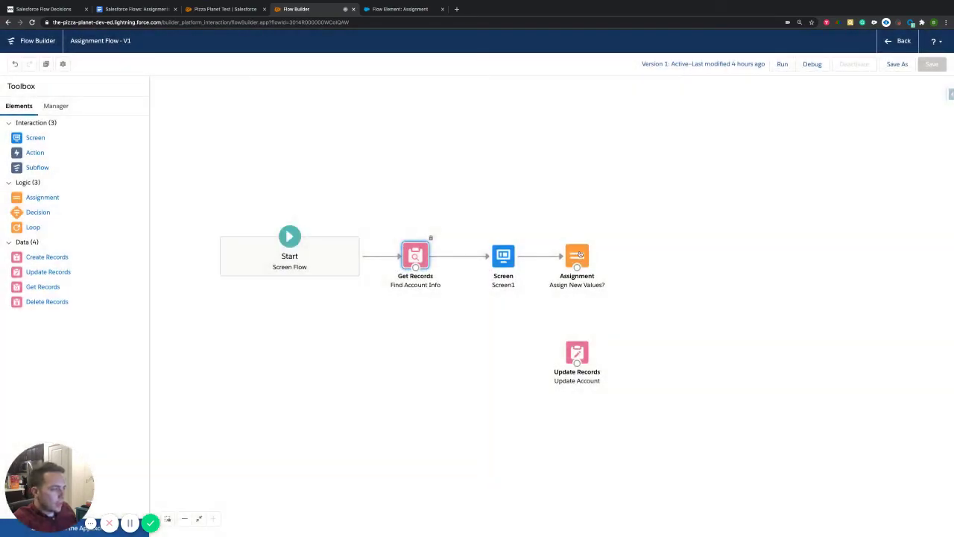
In Assign New Values?, reselect {!Account.Favorite_Movie__c} as the first assignment's variable, then close the element without saving.
double_click(579, 255)
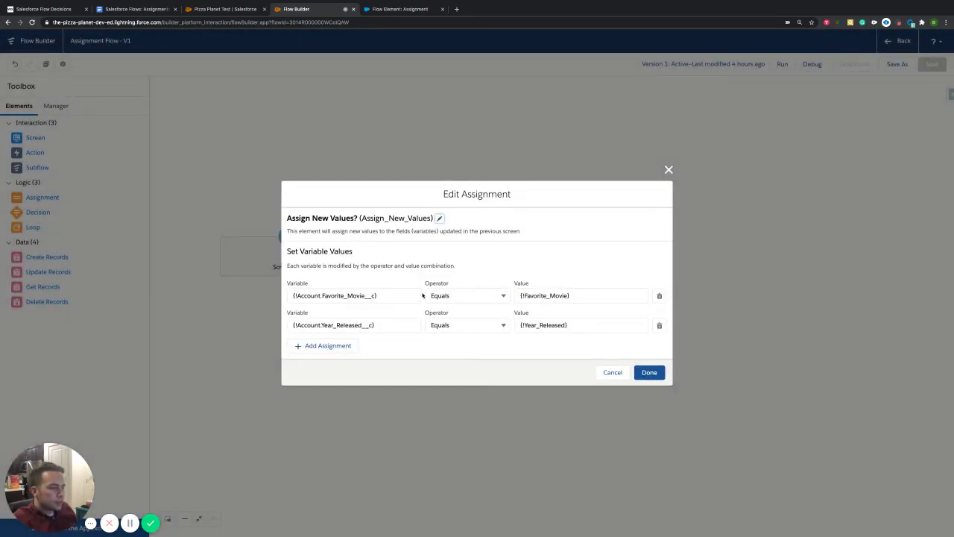
click(396, 296)
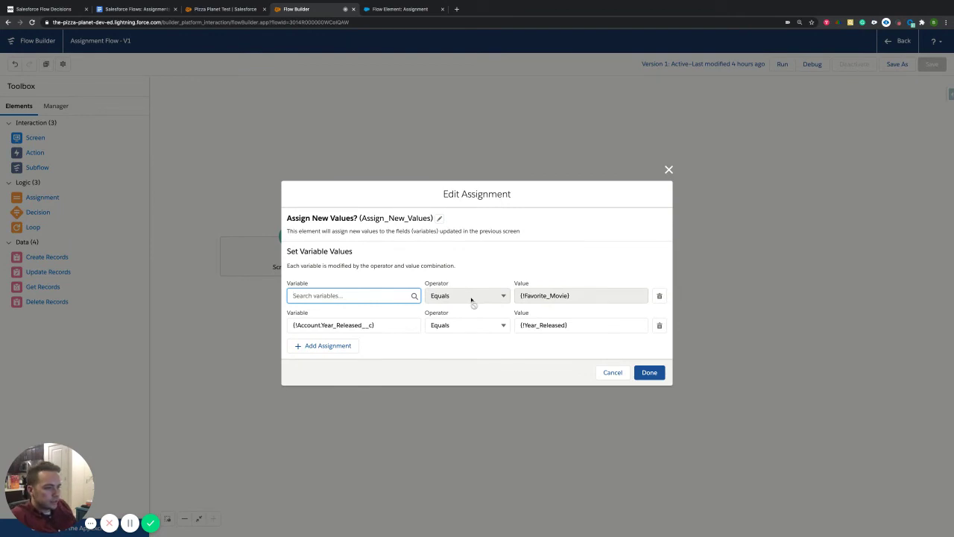
click(370, 295)
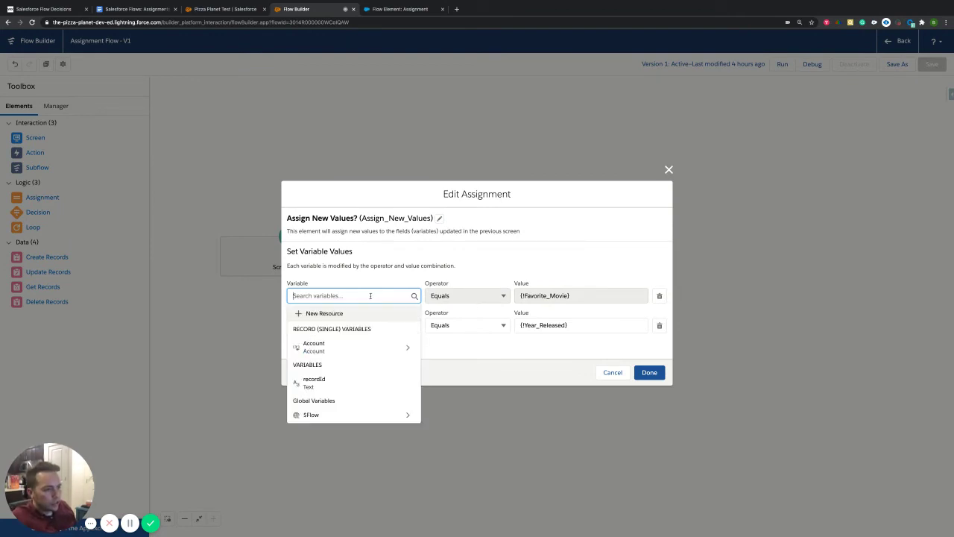
click(363, 349)
click(327, 295)
text(Fav)
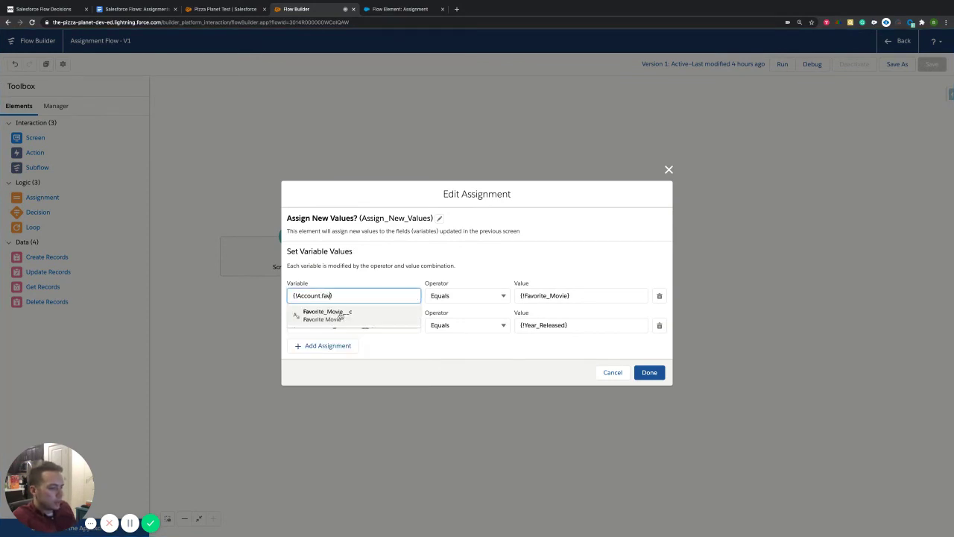
click(357, 316)
drag(383, 296, 292, 295)
click(669, 170)
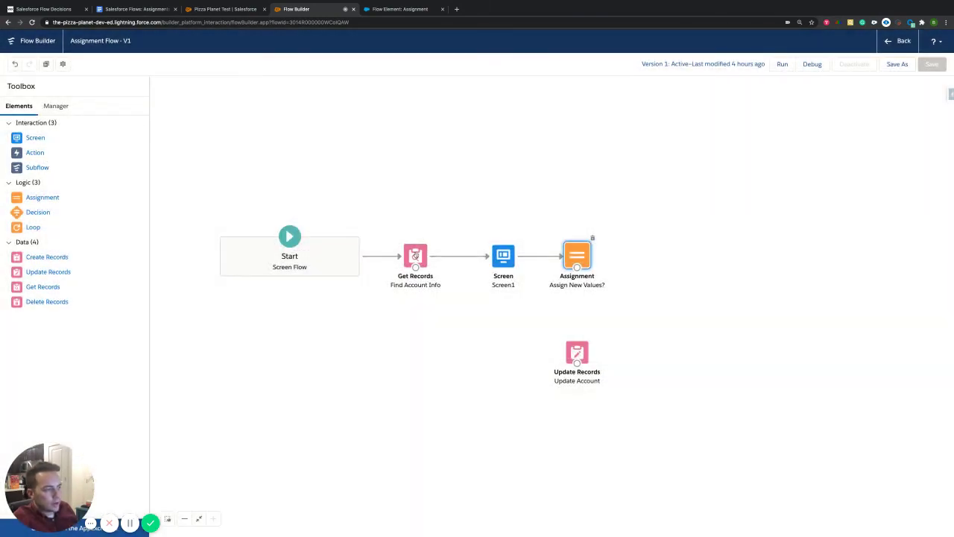
Open Find Account Info again and check which account field supplies the favorite movie.
double_click(415, 254)
scroll(411, 388, down, 5)
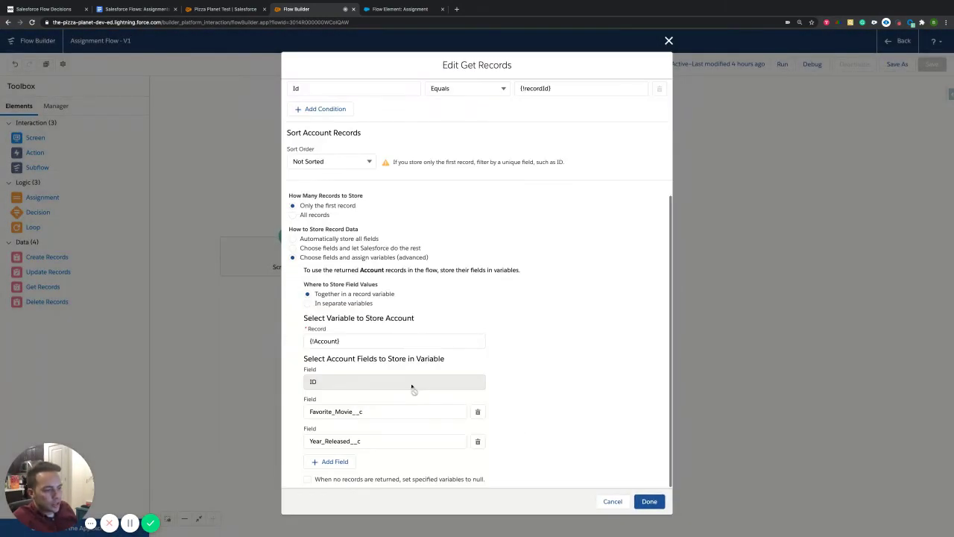
click(360, 411)
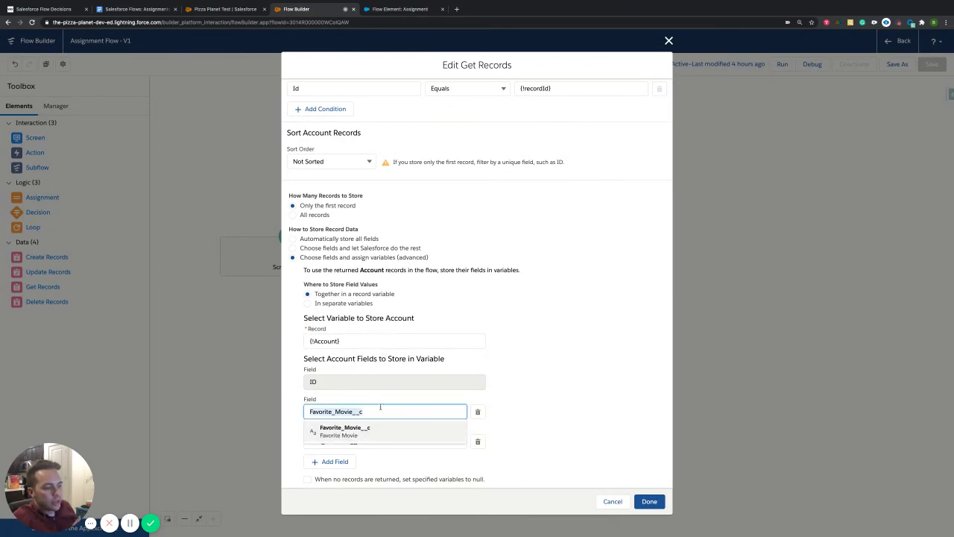
Switch to the Pizza Planet Test account, check its favorite movie and release year, and run Update Movie to compare the prefilled values.
click(234, 11)
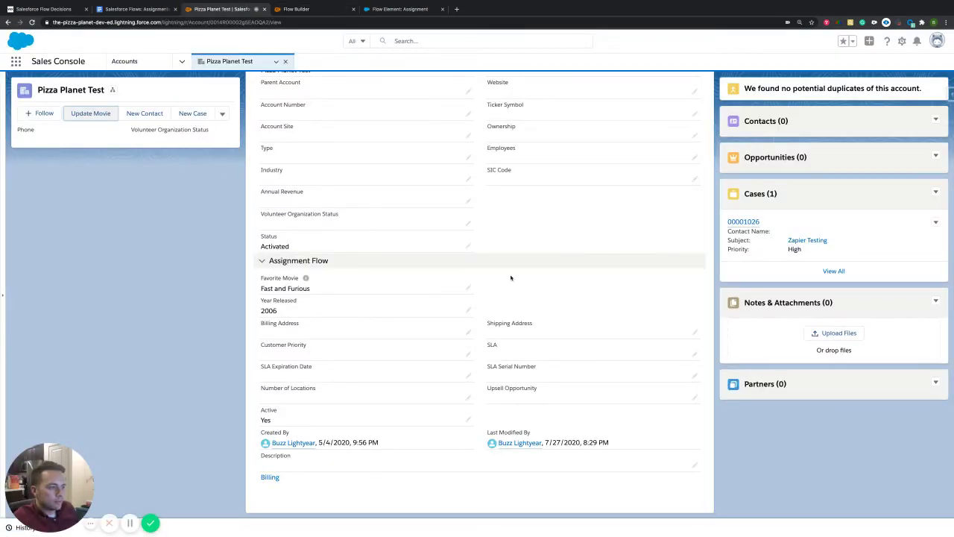
drag(313, 289, 259, 313)
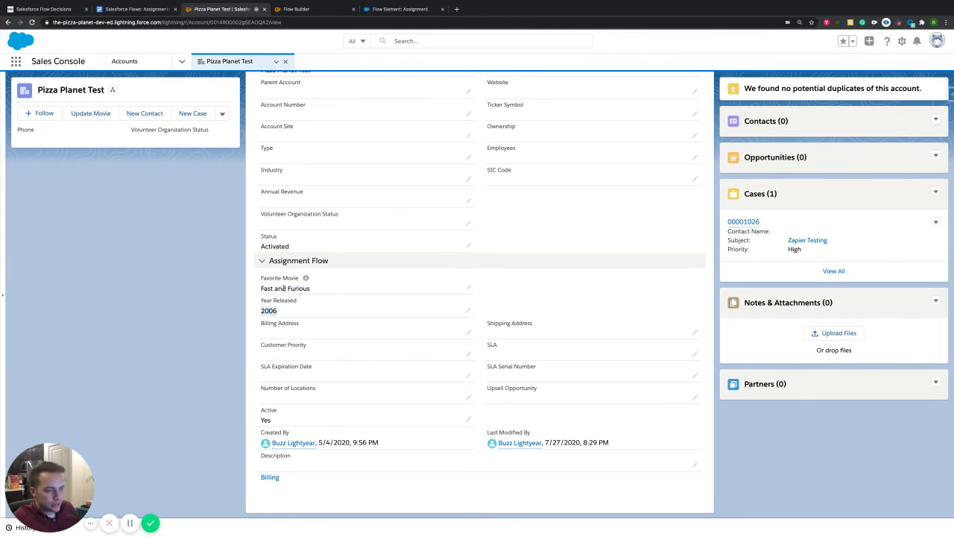
click(90, 113)
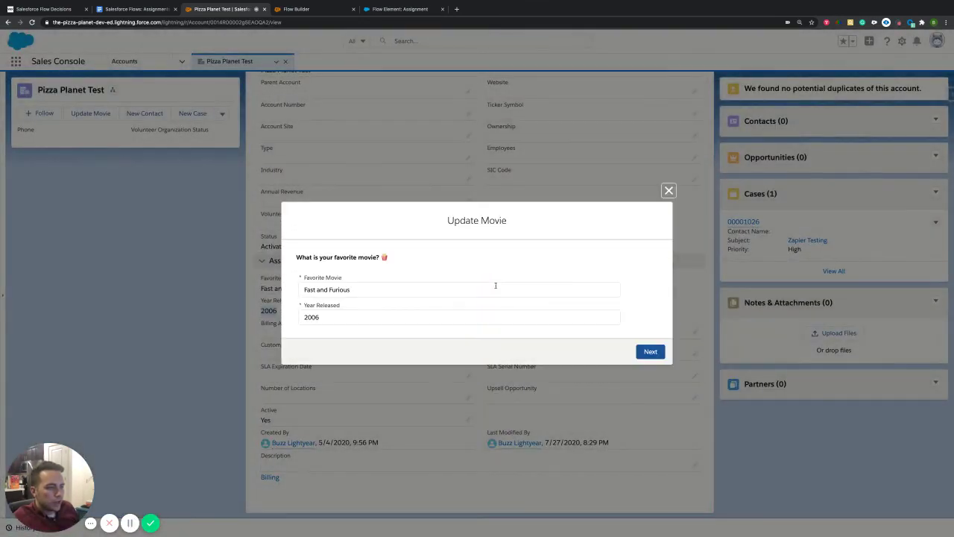
drag(356, 290, 302, 290)
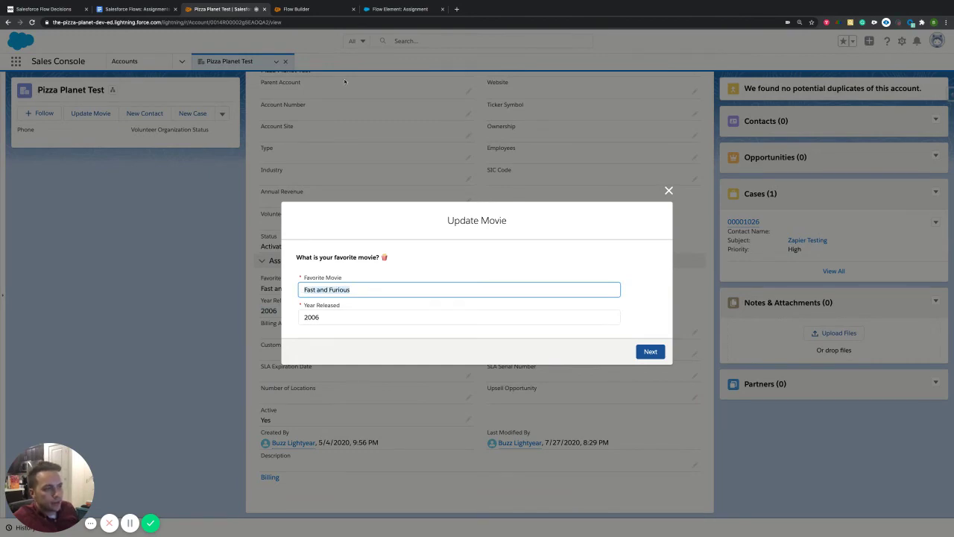
Return to Assignment Flow in Flow Builder and recheck the two fields that Find Account Info stores, then close the element.
click(313, 9)
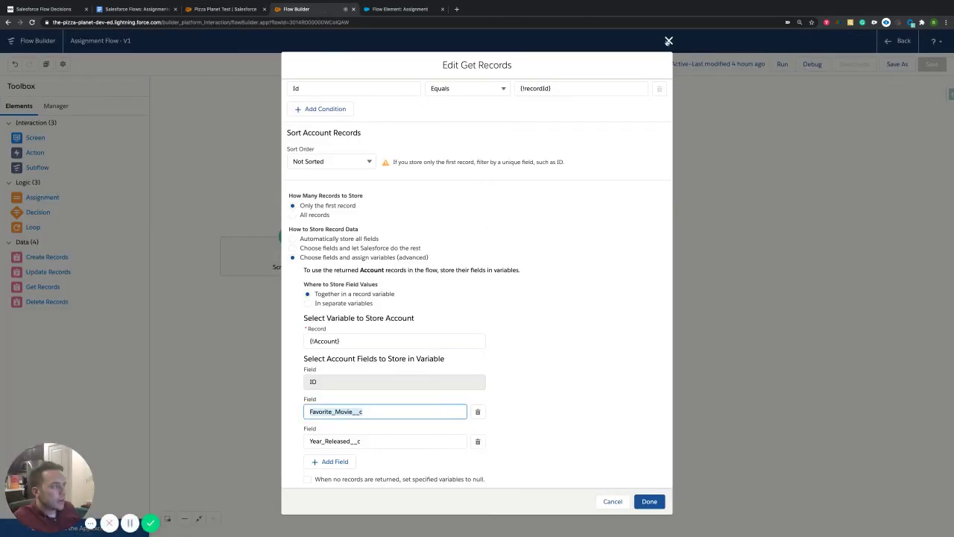
click(668, 41)
double_click(412, 257)
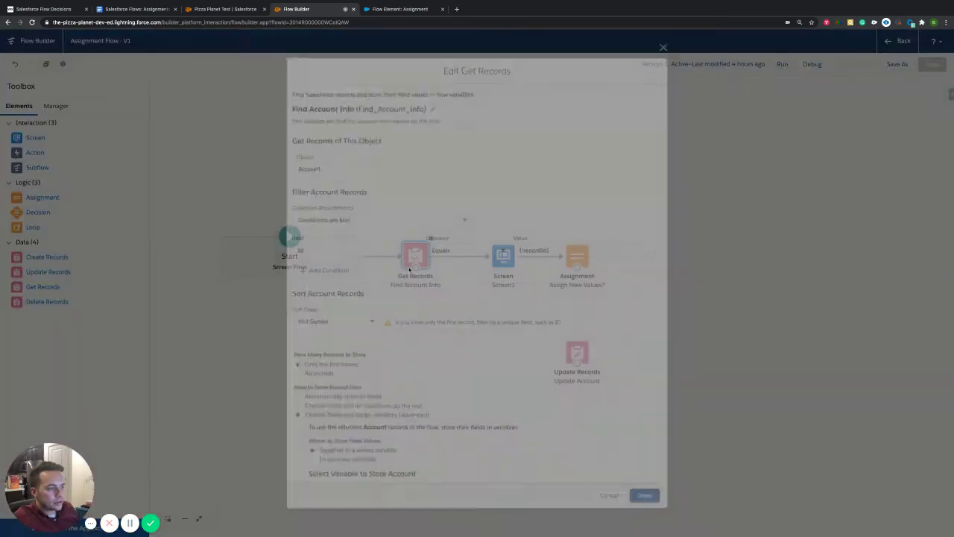
scroll(372, 415, down, 5)
click(372, 415)
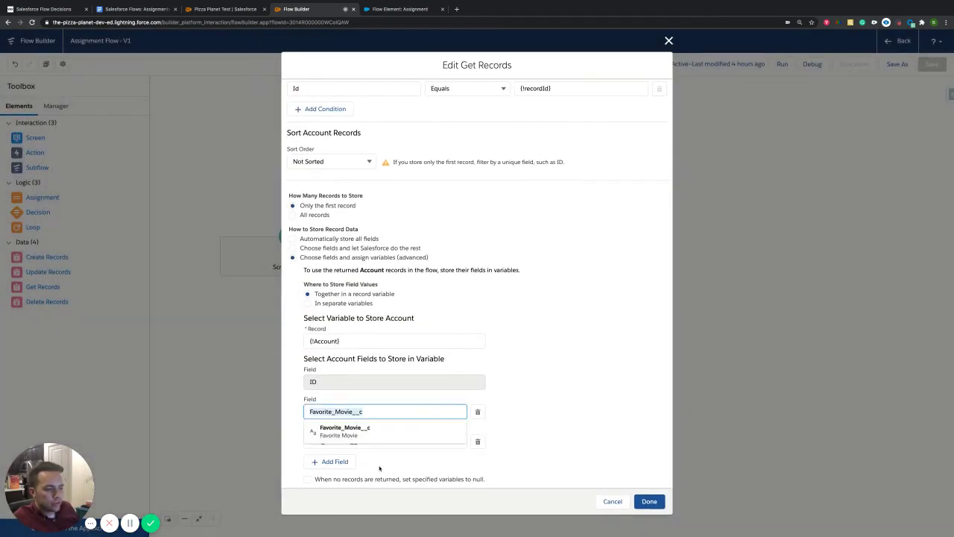
click(373, 441)
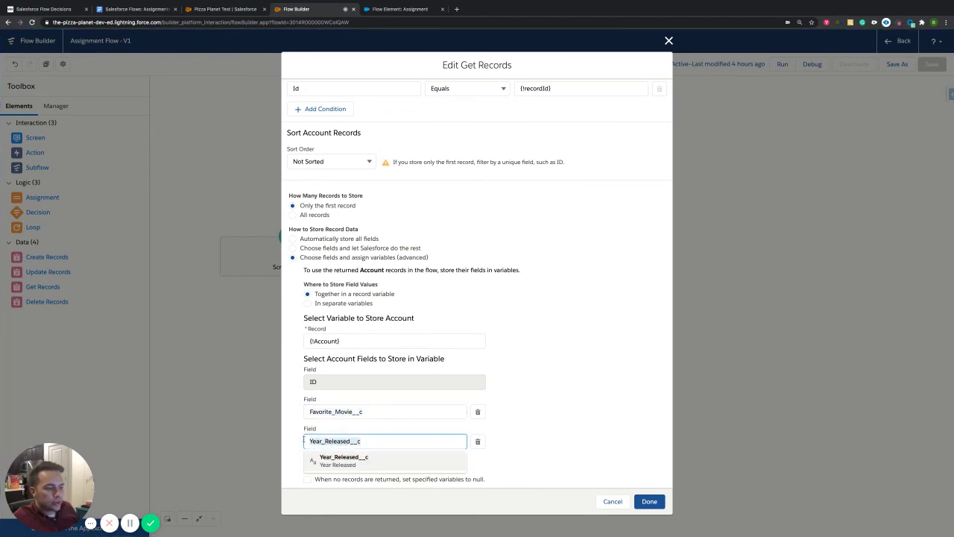
click(668, 41)
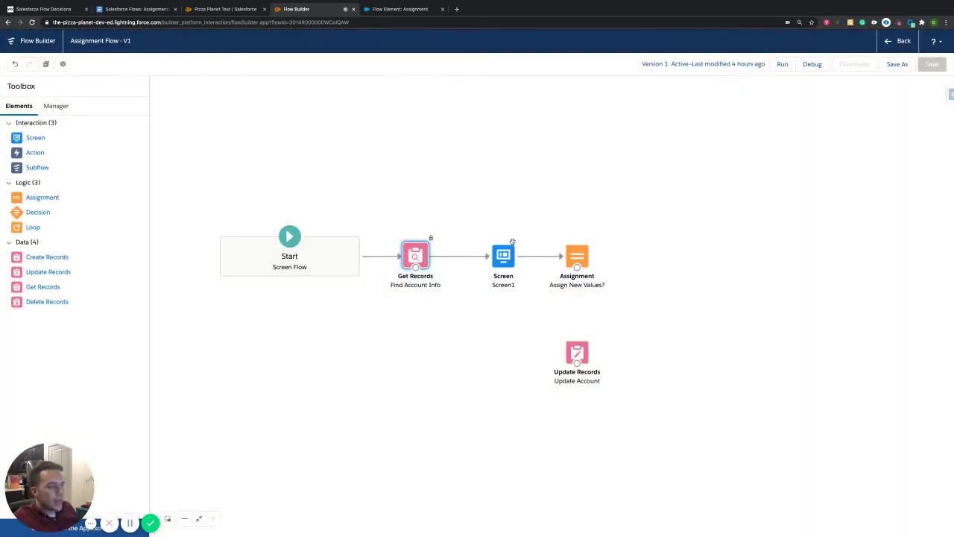
Open Screen1 and compare the account field references used in its Favorite Movie and Year Released inputs.
double_click(504, 254)
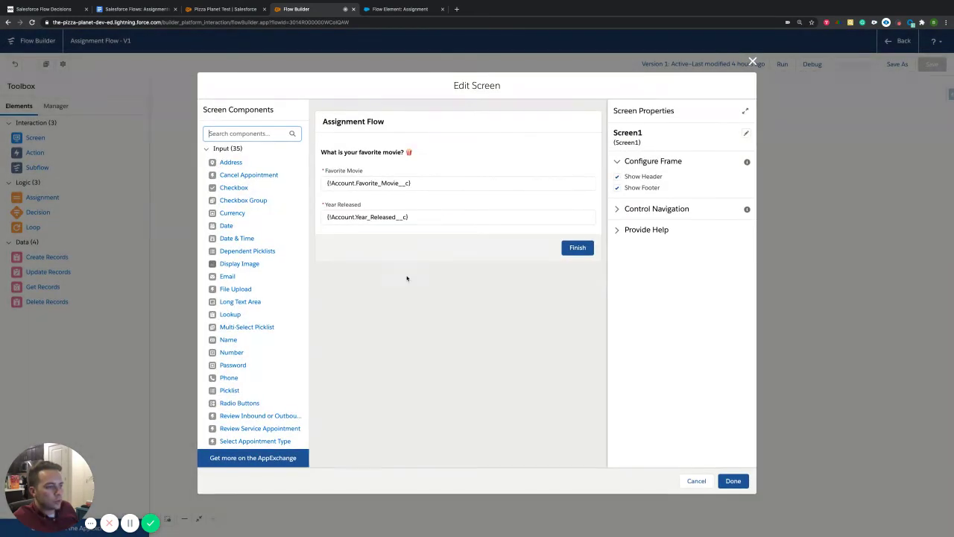
click(374, 188)
click(358, 216)
click(359, 184)
click(358, 205)
click(364, 181)
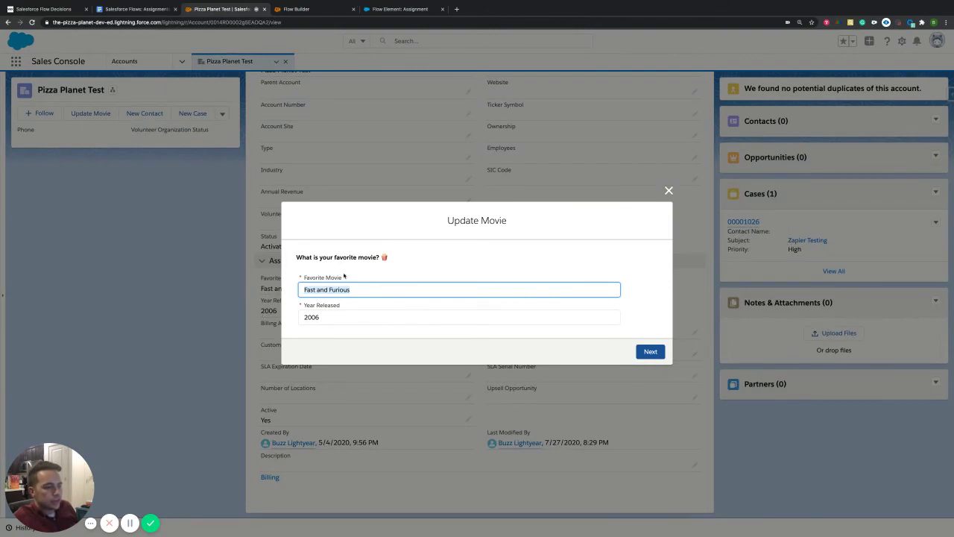
Review the prefilled favorite movie and release year in Update Movie, then return to Assignment Flow in Flow Builder and close Screen1.
drag(360, 290, 301, 290)
click(331, 317)
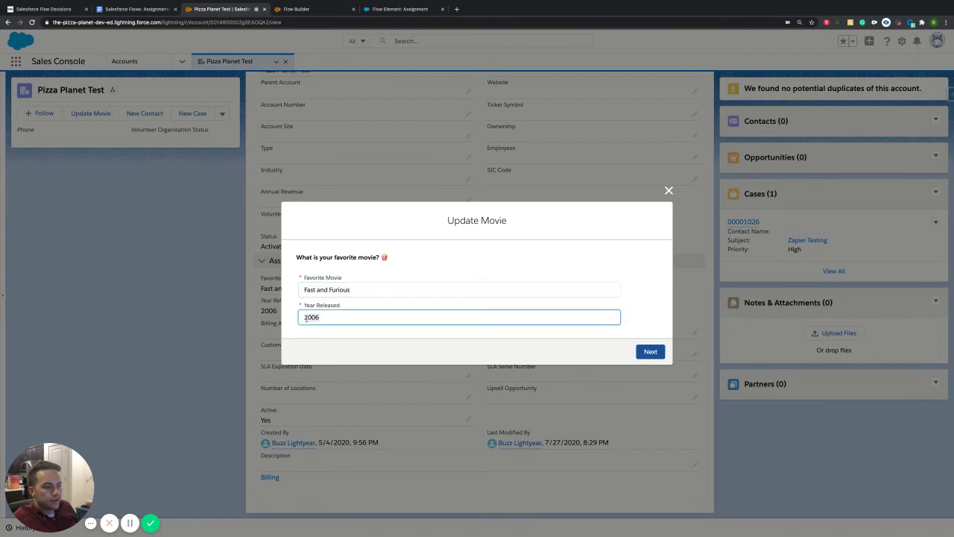
click(313, 9)
click(752, 61)
Open the Assign New Values? element, check the account variable in its first assignment, and close it.
double_click(571, 259)
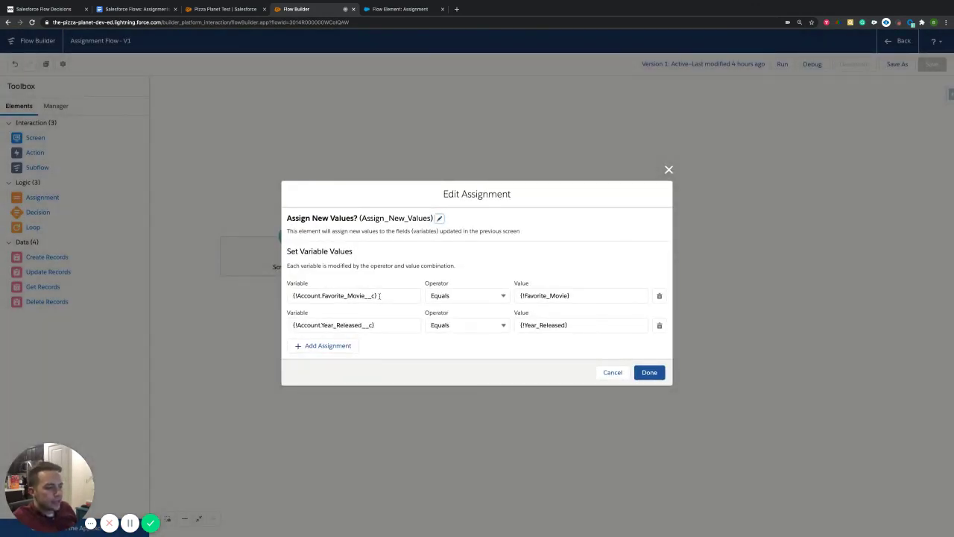
click(366, 295)
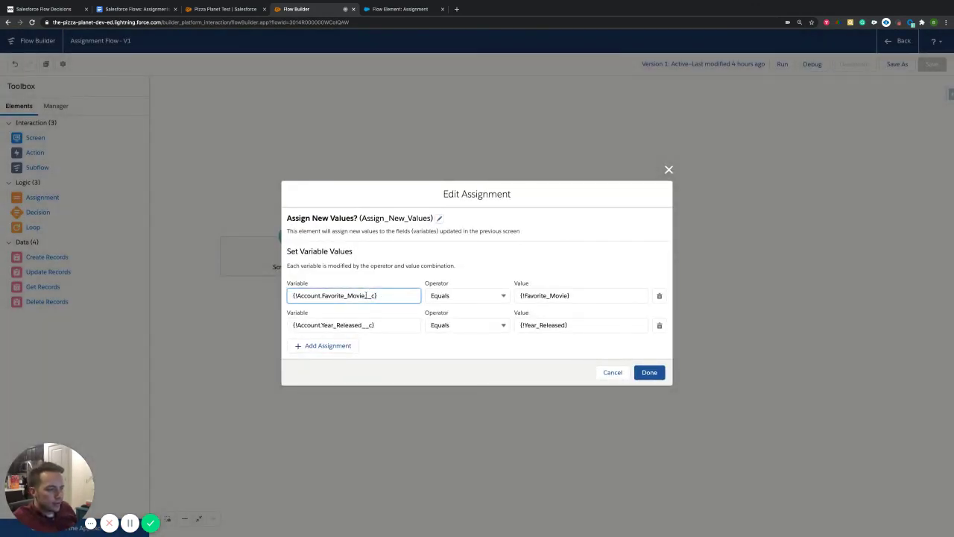
click(669, 169)
Open Find Account Info, check the favorite movie and release year fields it stores in the Account variable, and close it.
double_click(410, 254)
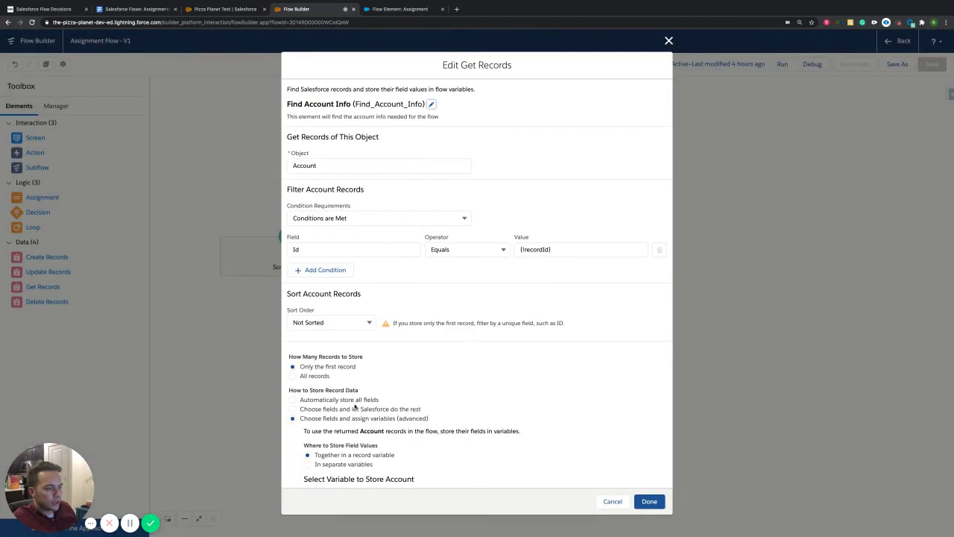
scroll(350, 411, down, 5)
click(349, 411)
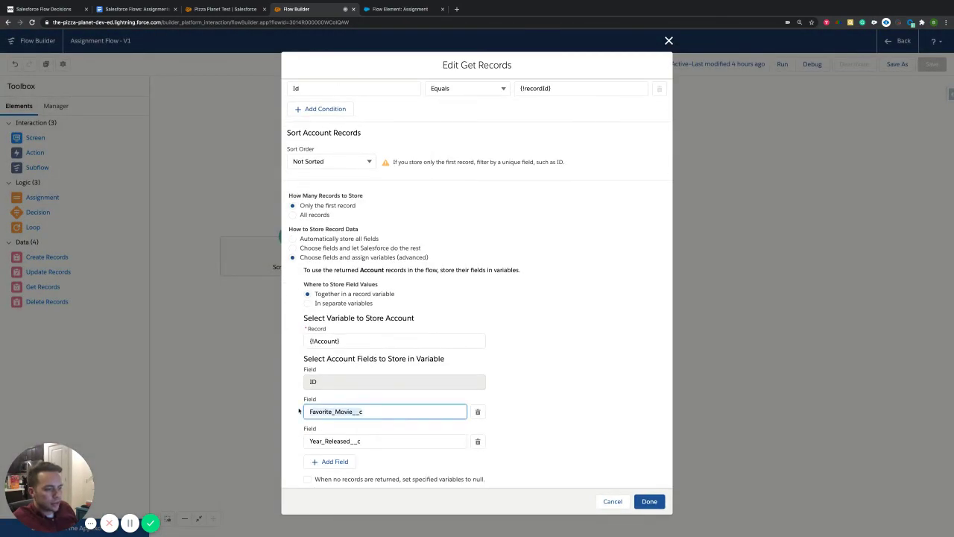
key(ctrl+a)
click(345, 445)
key(ctrl+a)
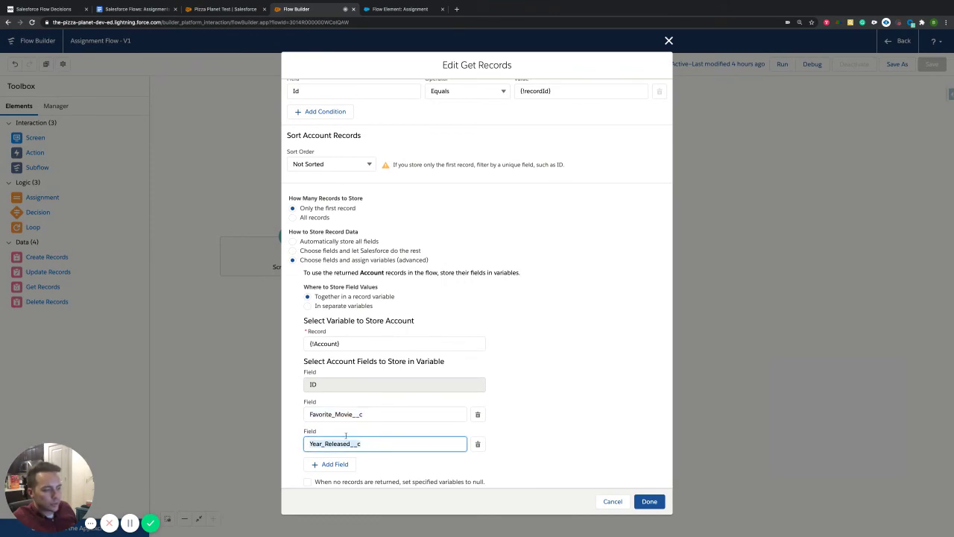
click(669, 41)
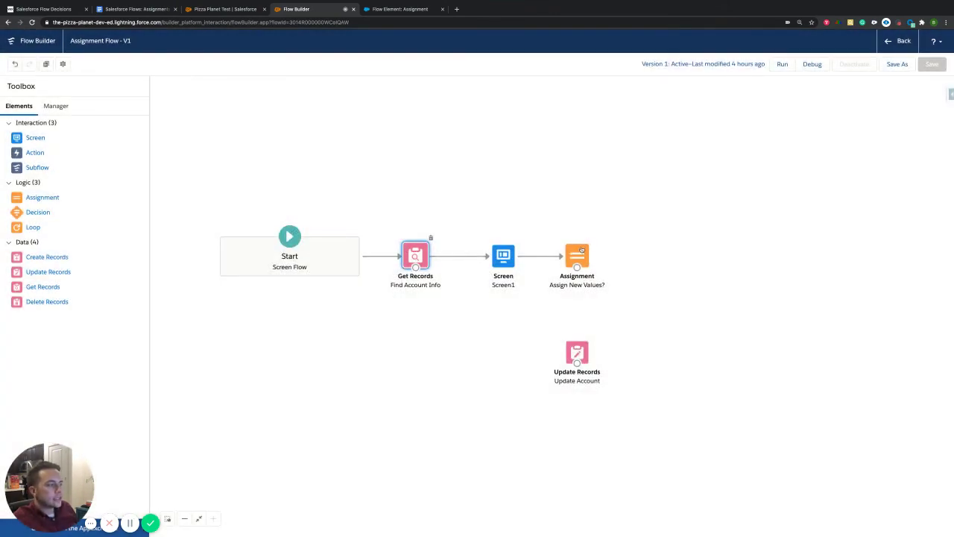
In Assign New Values?, replace the value for the account's favorite movie with the Favorite_Movie screen component.
double_click(575, 254)
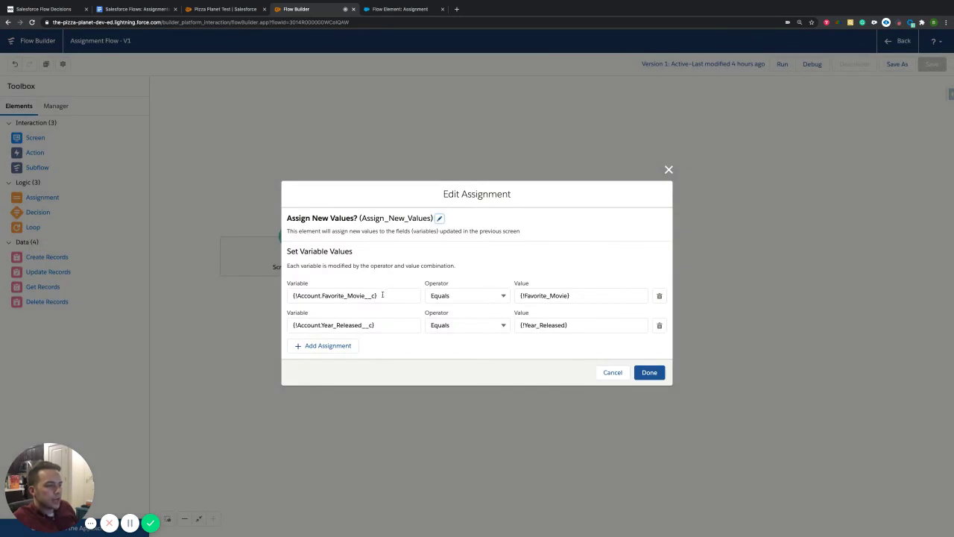
click(568, 295)
key(ctrl+a)
key(BackSpace)
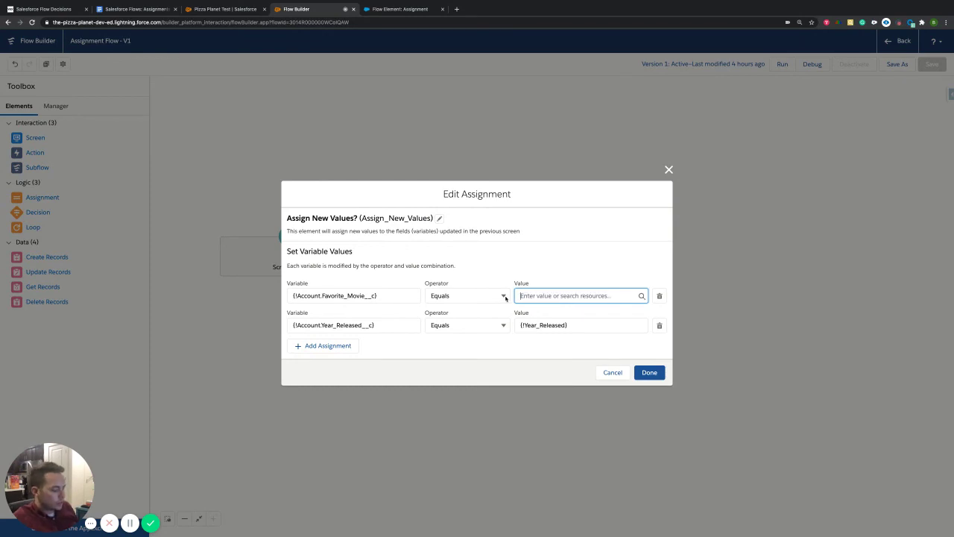
text(favo)
key(BackSpace)
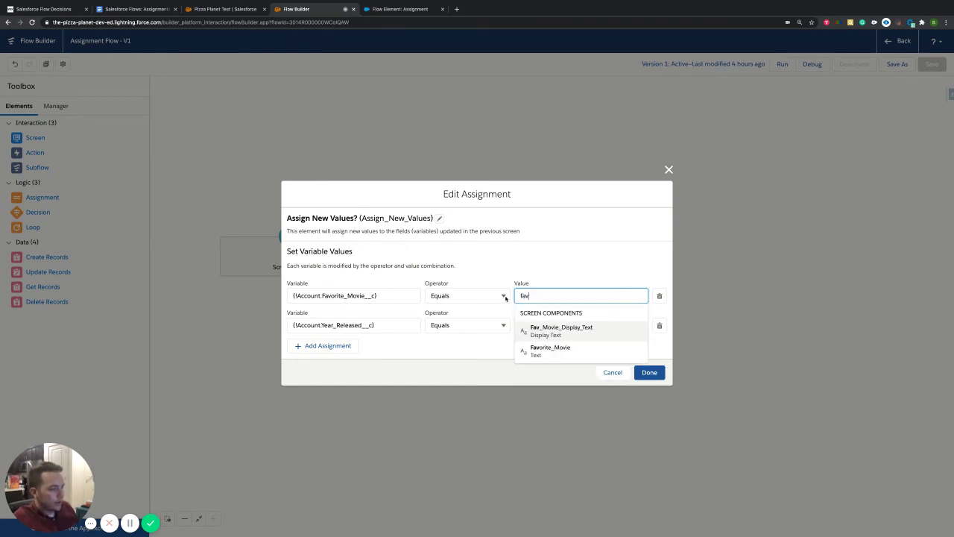
text(vor)
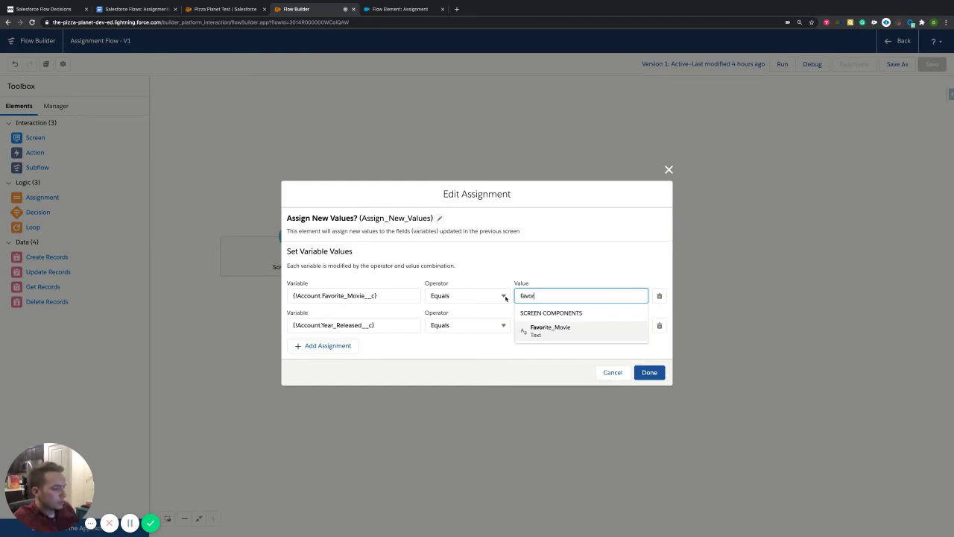
click(551, 332)
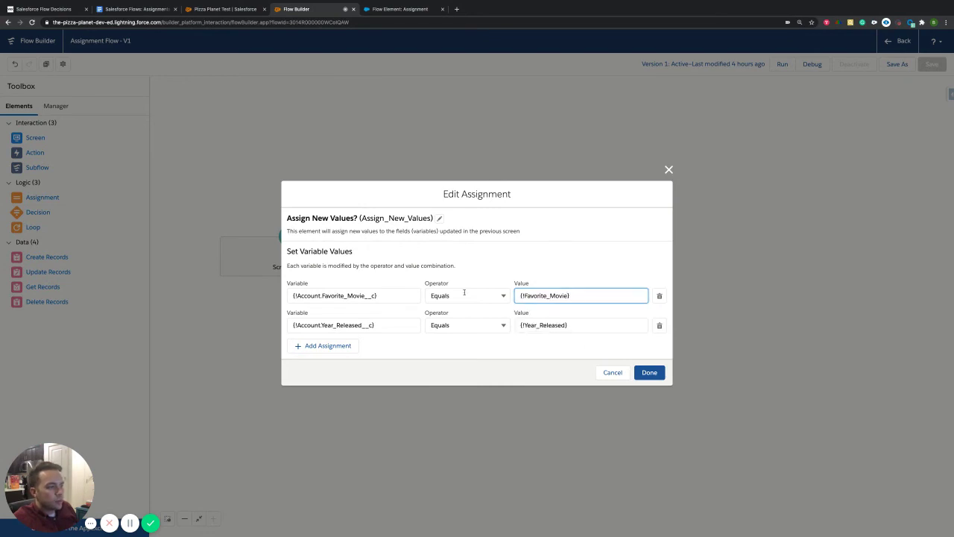
Compare the account variable with the screen component value in the favorite movie assignment.
drag(384, 294, 291, 295)
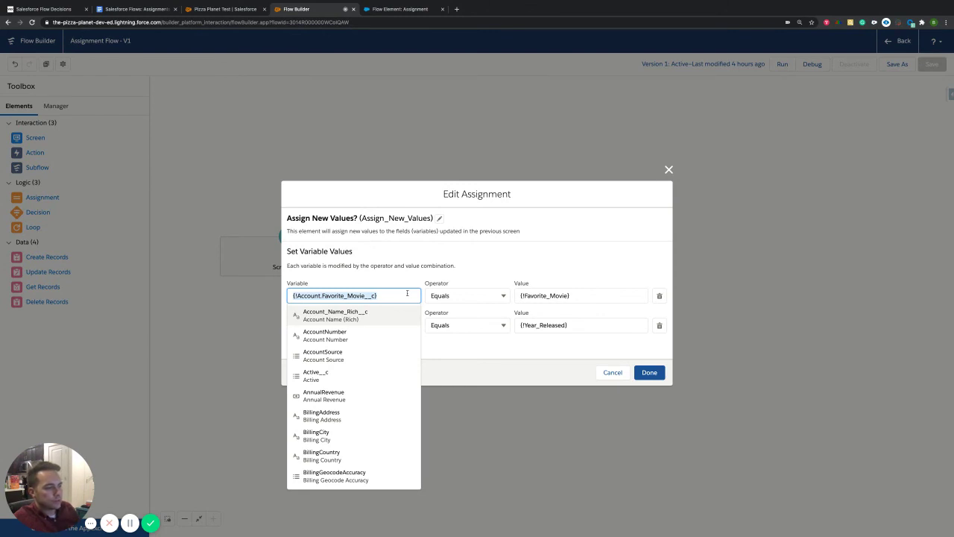
click(361, 289)
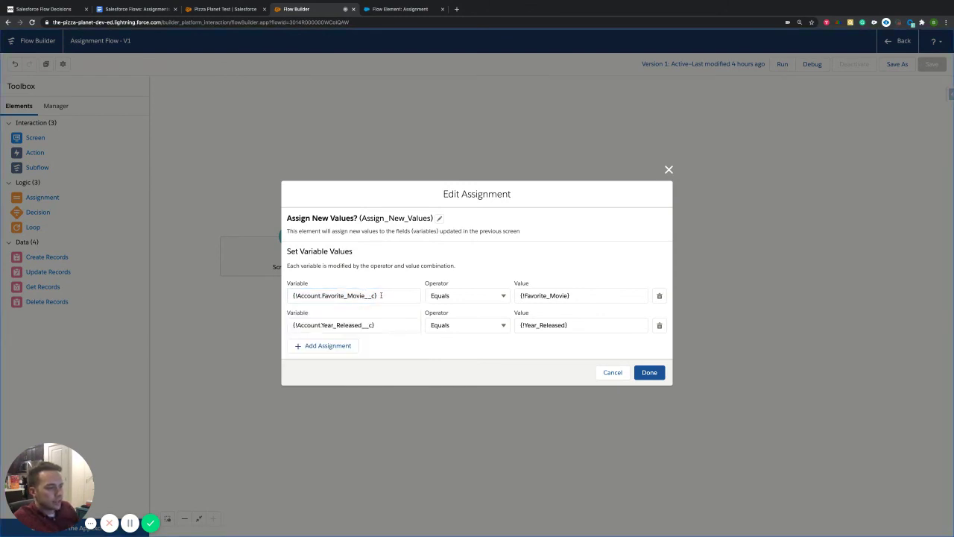
click(319, 295)
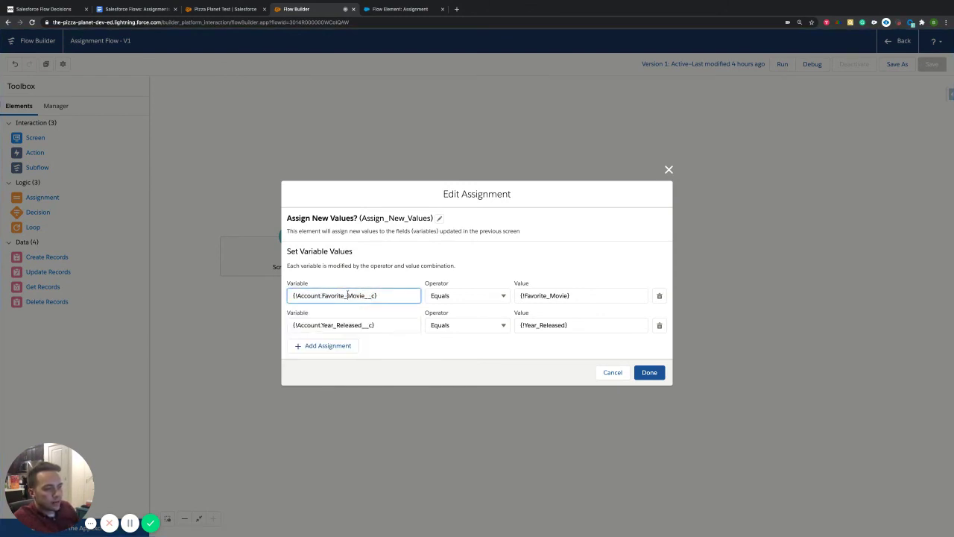
drag(375, 295, 322, 293)
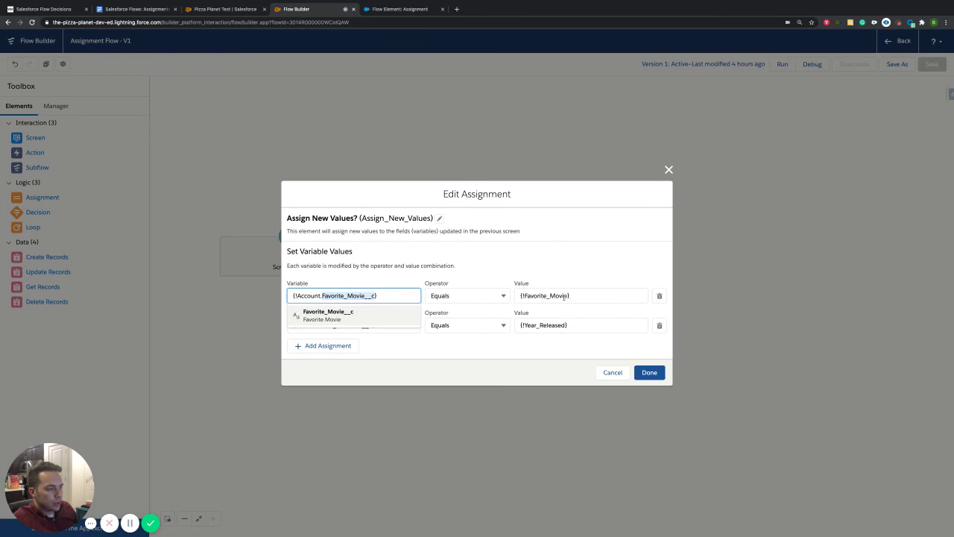
click(572, 295)
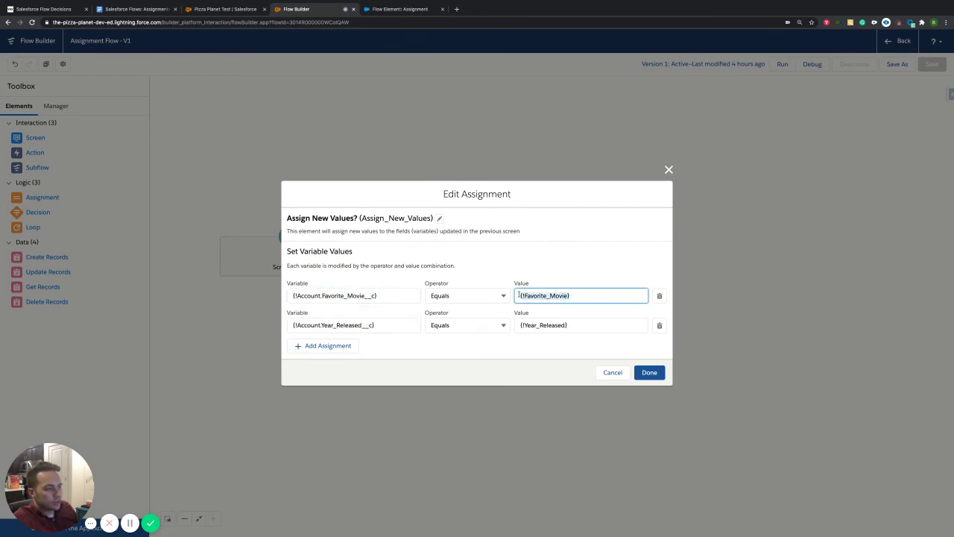
triple_click(519, 295)
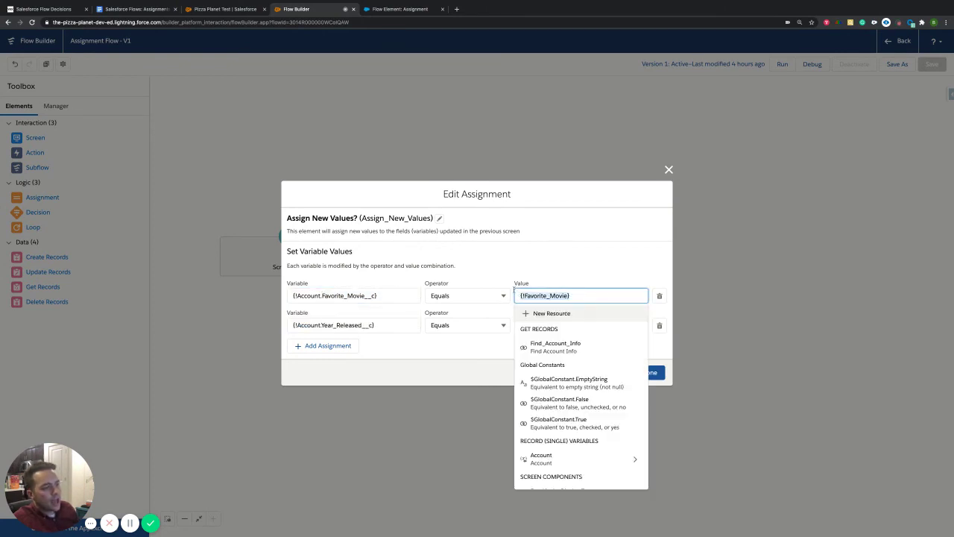
double_click(332, 295)
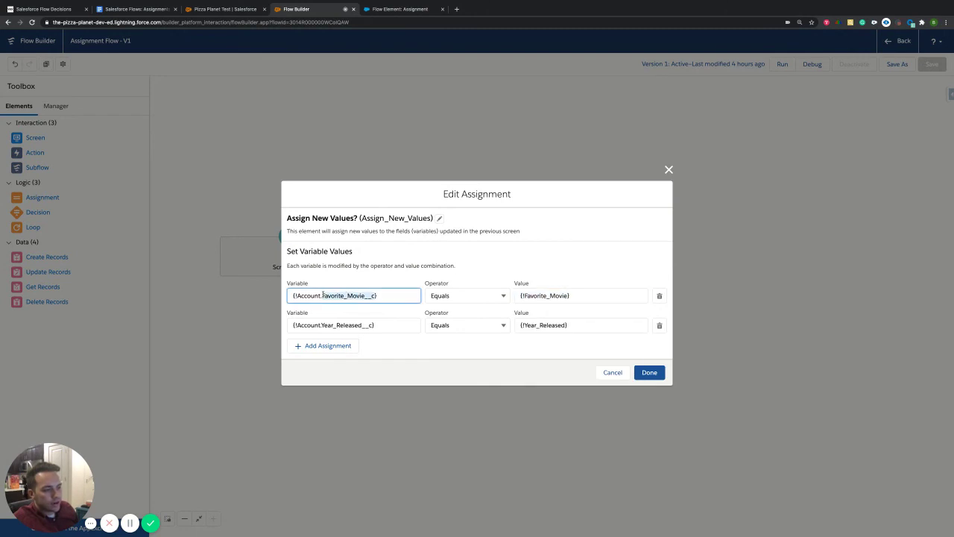
click(491, 355)
Re-enter the second assignment's variable as the Year_Released__c field of the Account record variable.
triple_click(382, 326)
text(a)
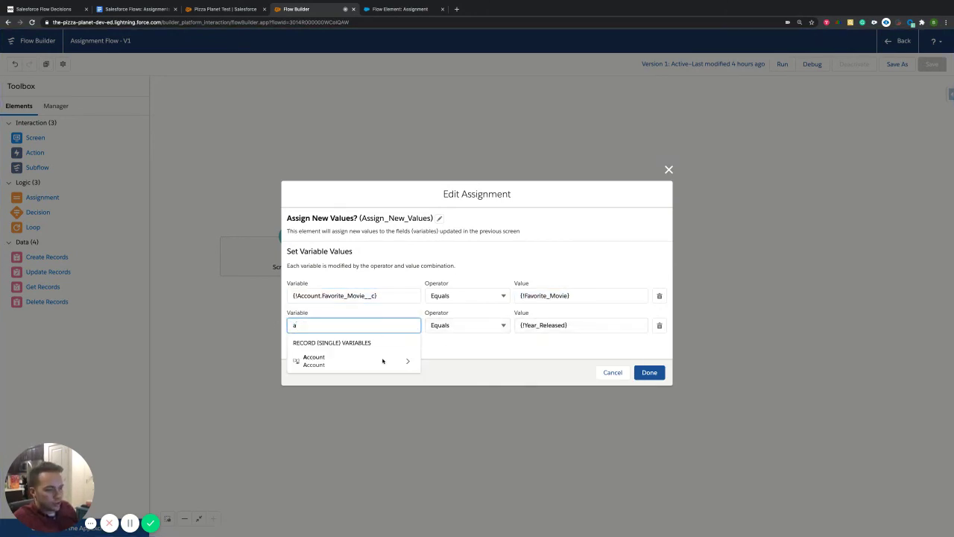
click(361, 364)
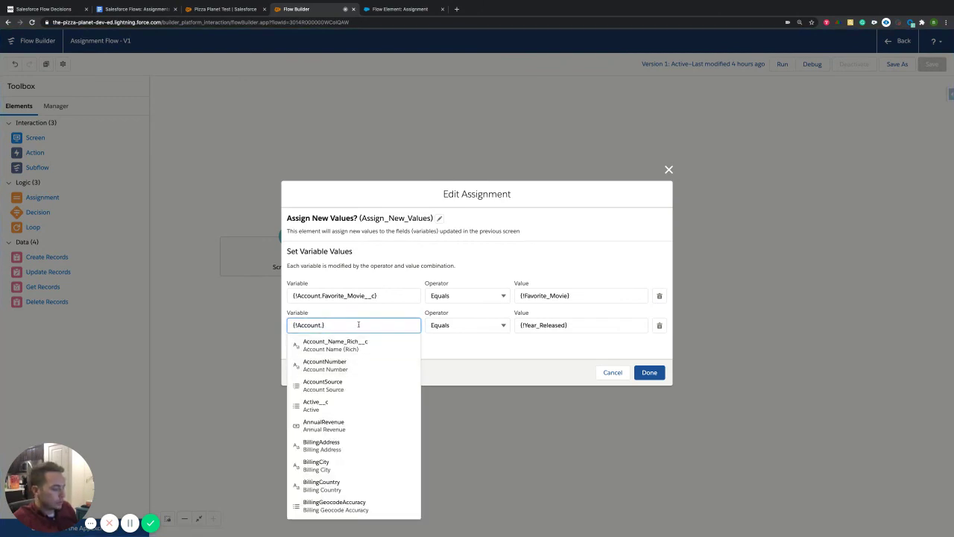
text(year)
click(349, 344)
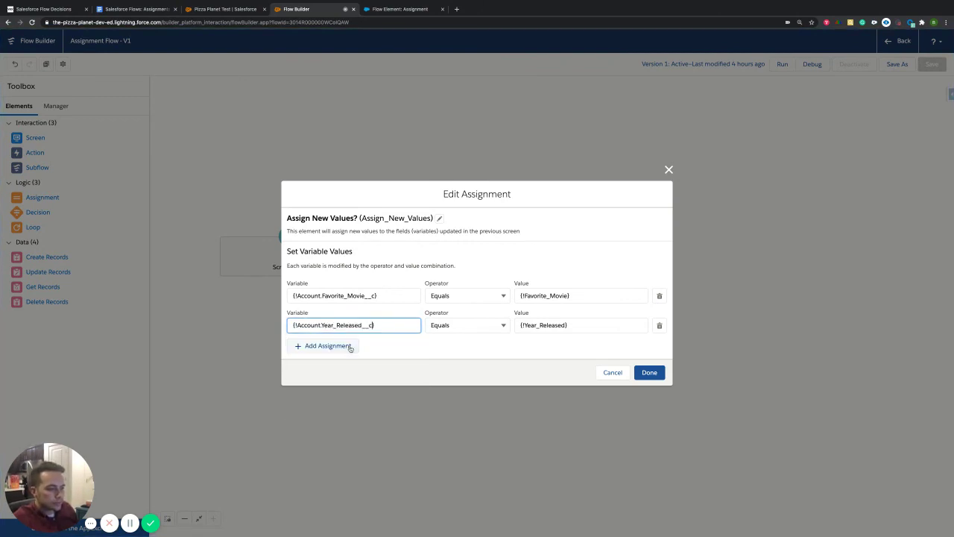
Set the second assignment's value to the Year_Released screen component and finish editing the Assignment element.
double_click(321, 325)
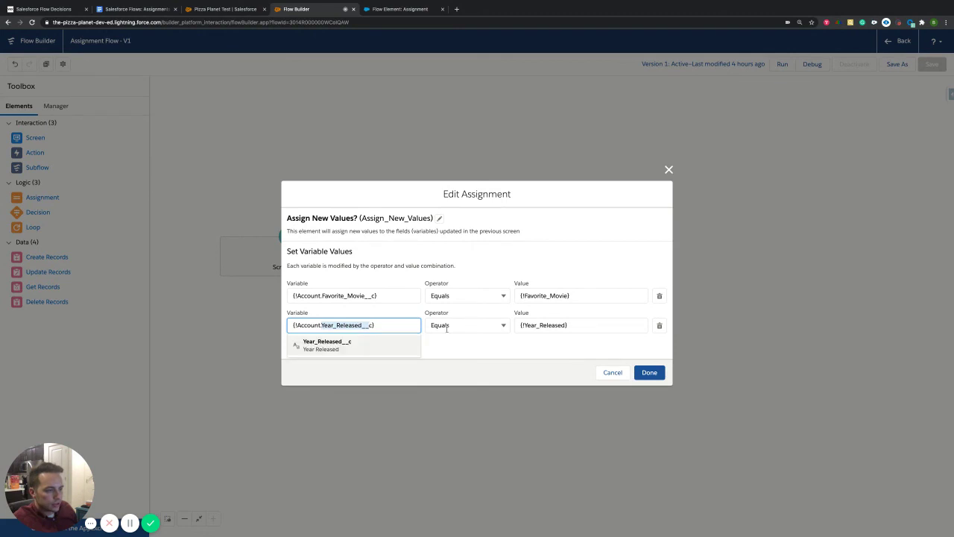
double_click(525, 325)
key(BackSpace)
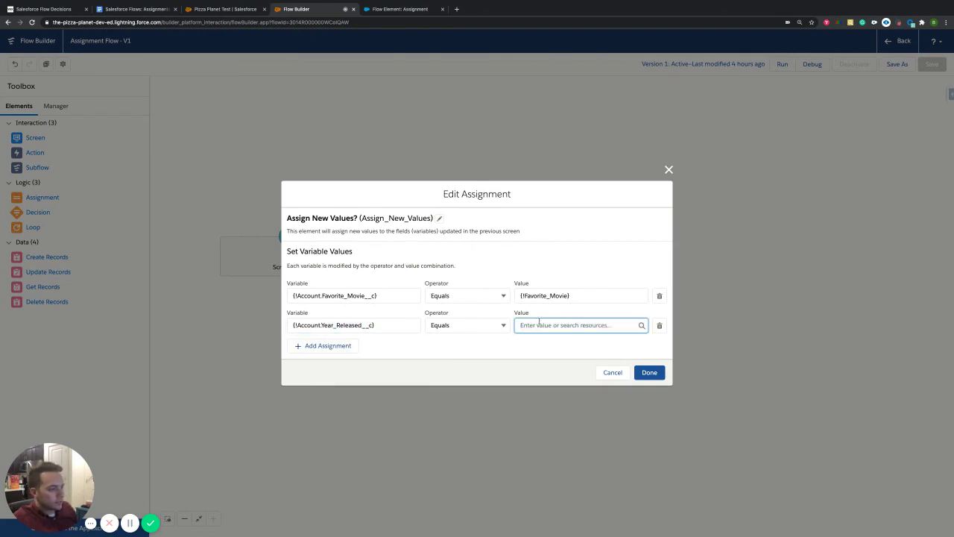
text(year)
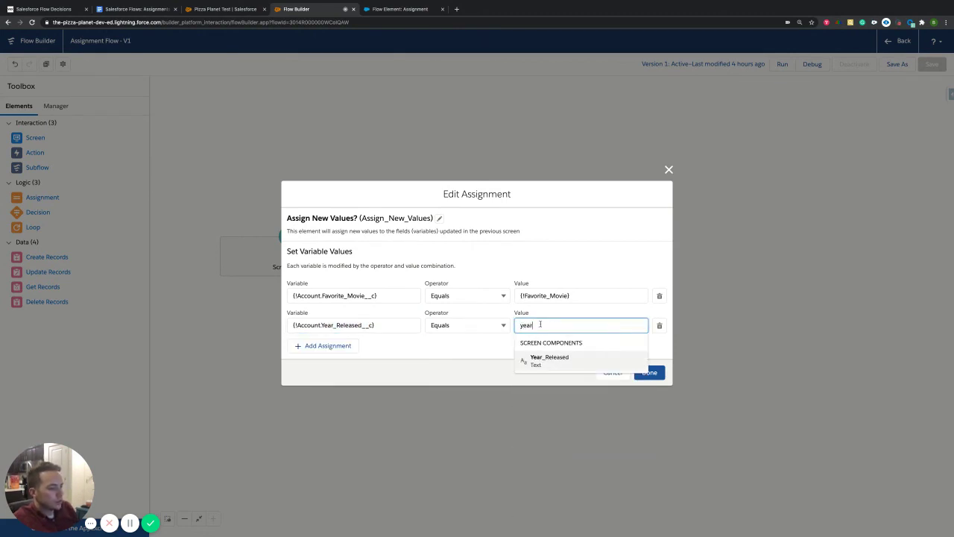
click(554, 363)
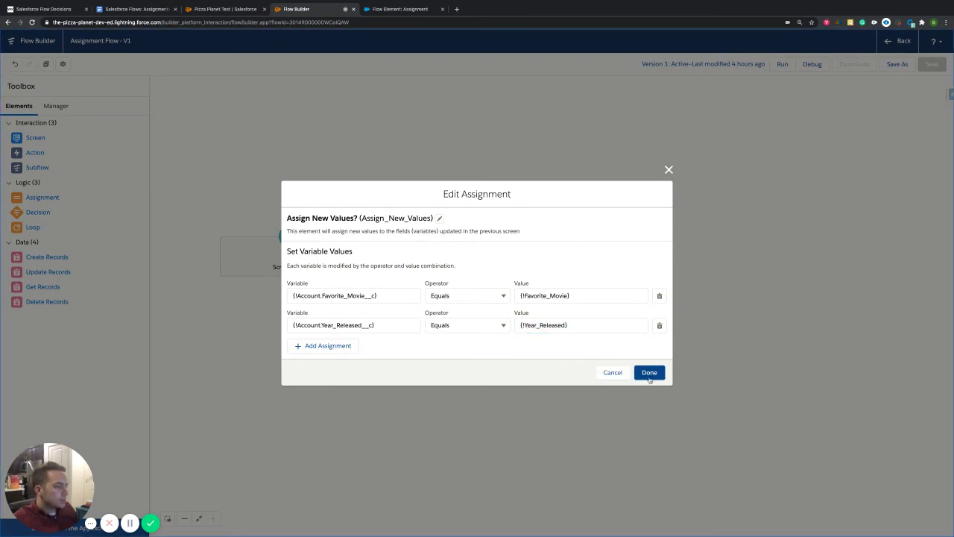
click(648, 372)
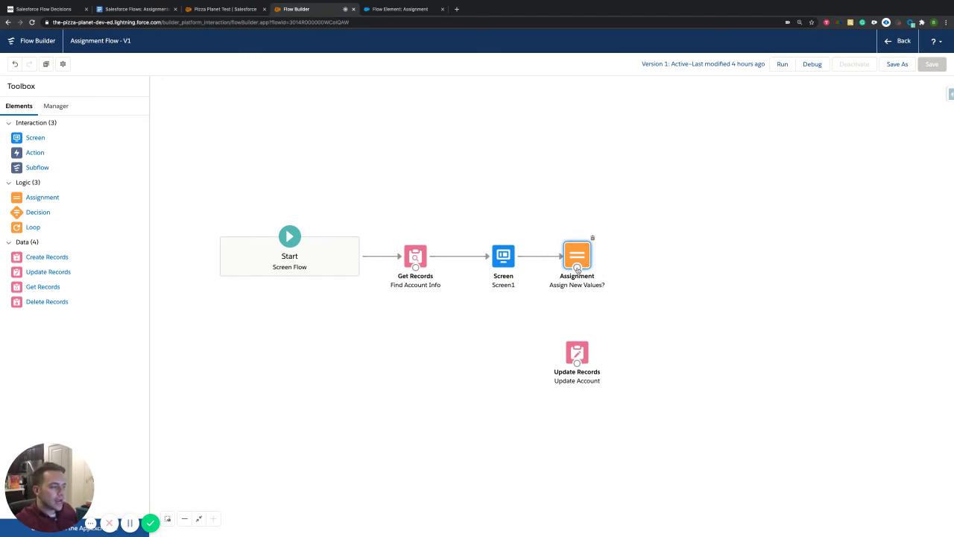
Connect Assign New Values? to the Update Account element, then open Update Account to check which object it updates.
drag(577, 267, 578, 355)
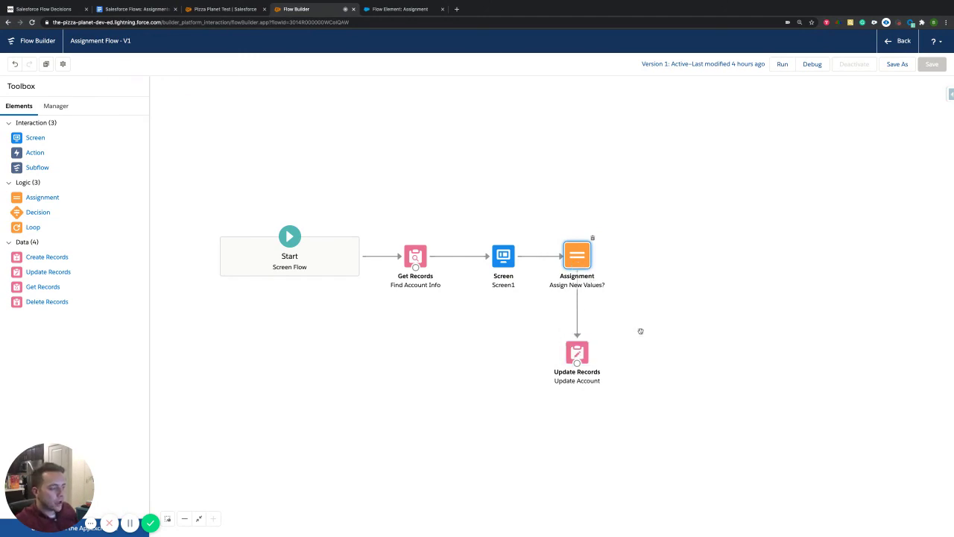
double_click(577, 352)
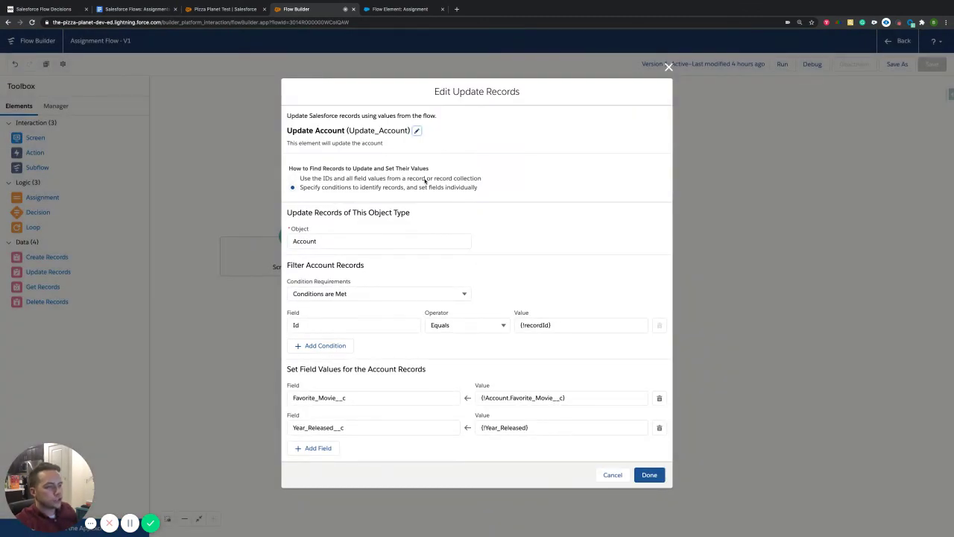
click(287, 240)
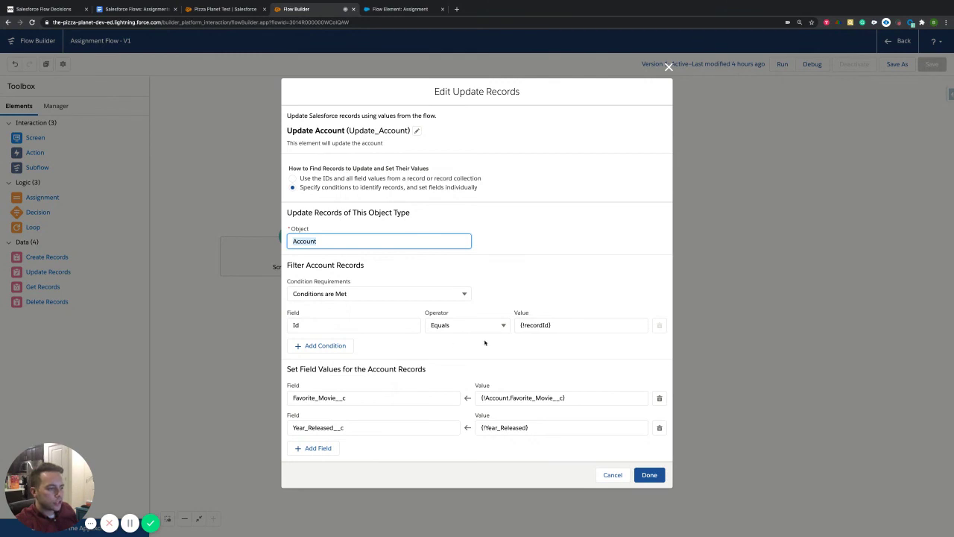
Check the favorite movie field, its assigned value, and the release year field in Update Account's field values.
drag(352, 402, 290, 400)
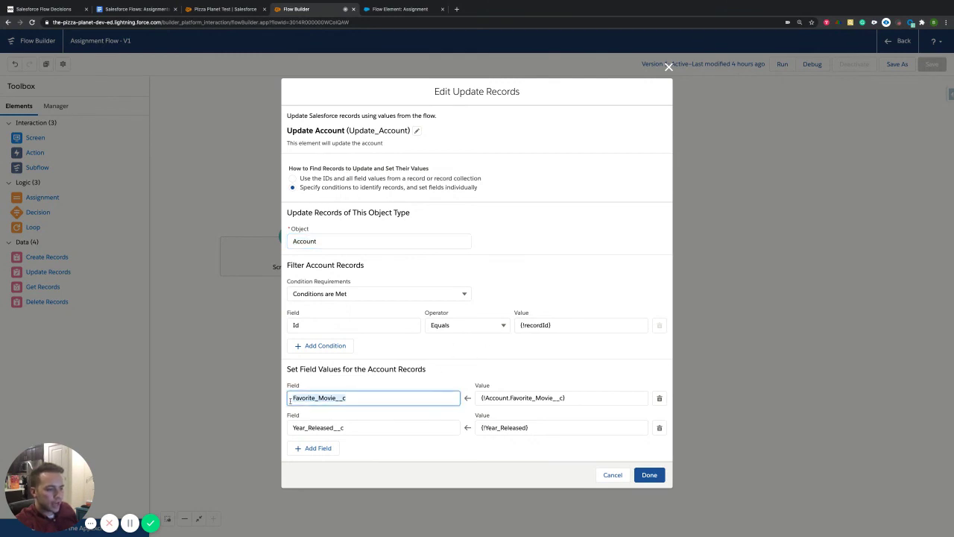
click(289, 400)
drag(588, 397, 473, 398)
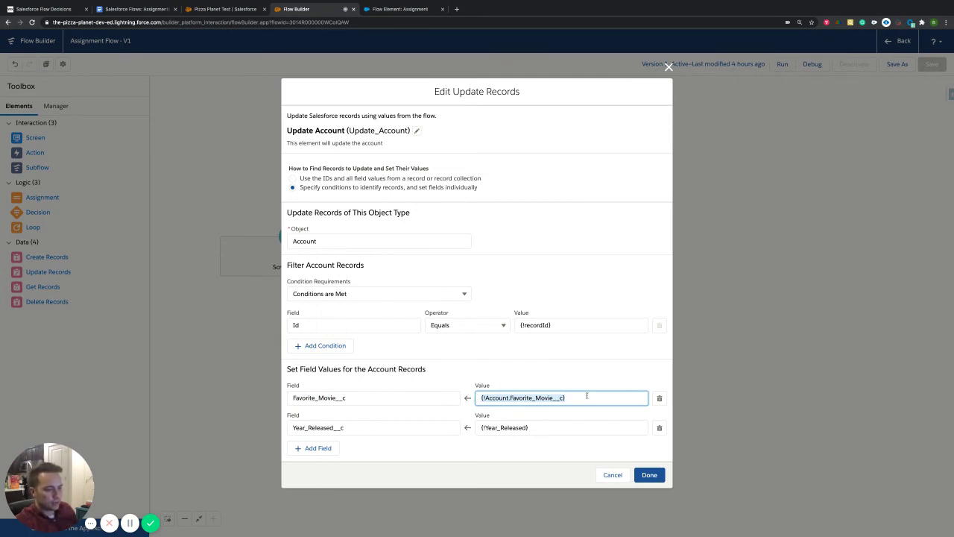
click(357, 428)
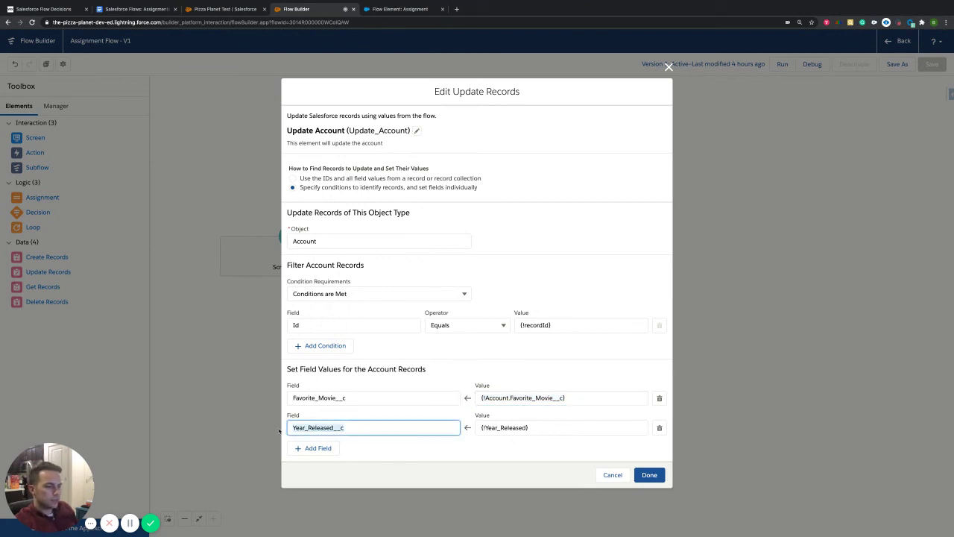
drag(360, 431, 289, 427)
Set the Year_Released__c value in Update Account to {!Account.Year_Released__c} and finish editing the element.
click(532, 424)
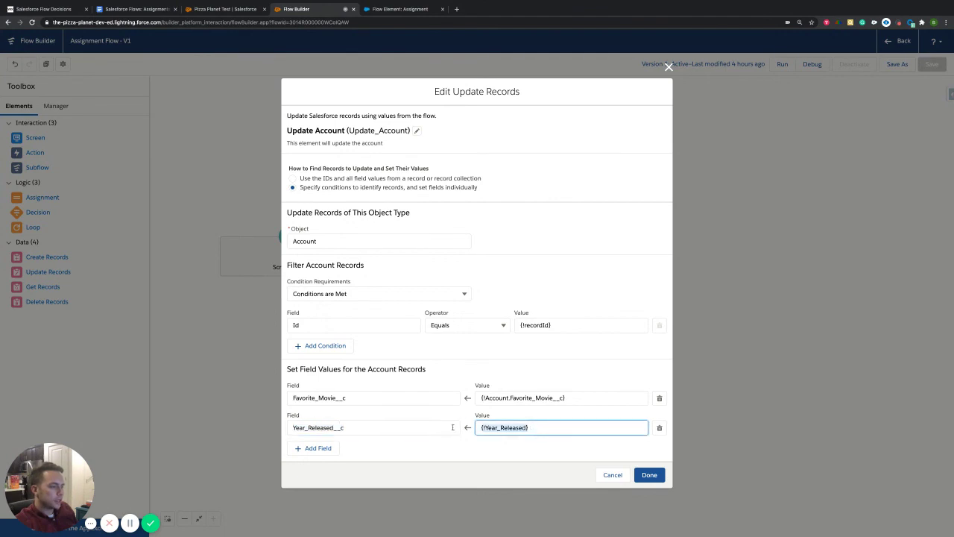
key(BackSpace)
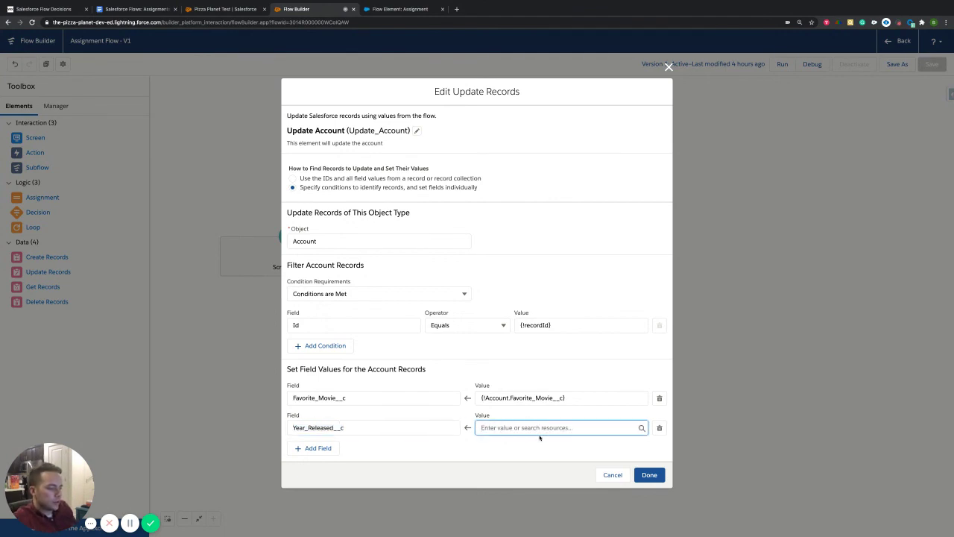
text({!Acc)
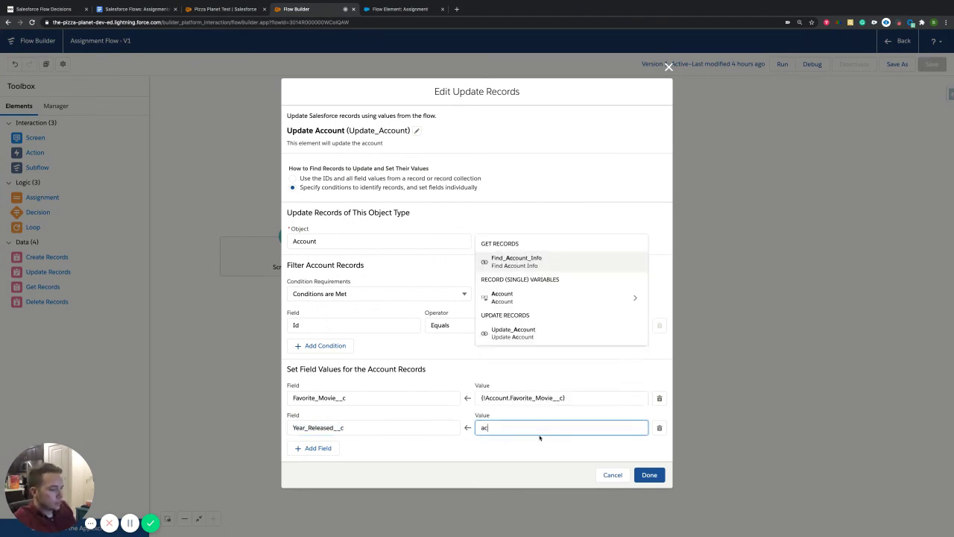
click(541, 372)
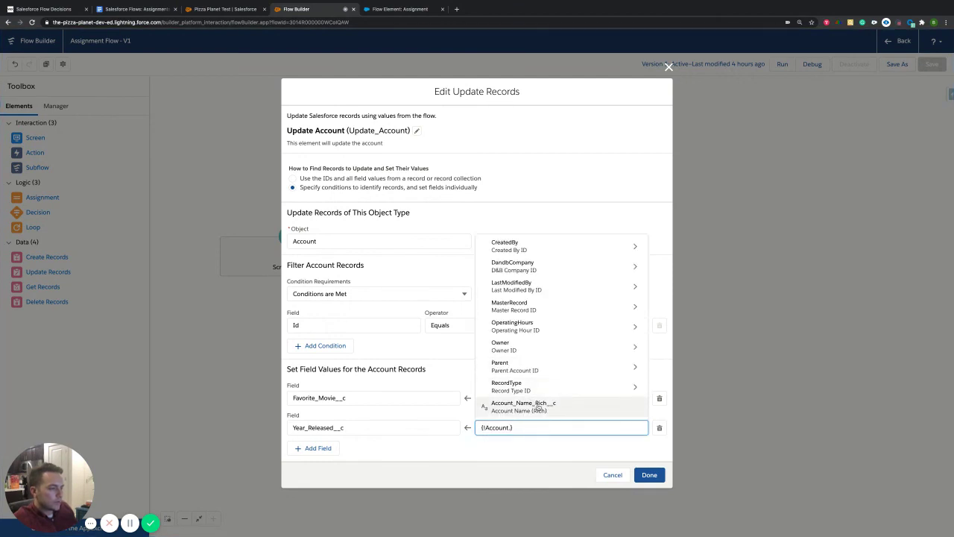
text(year)
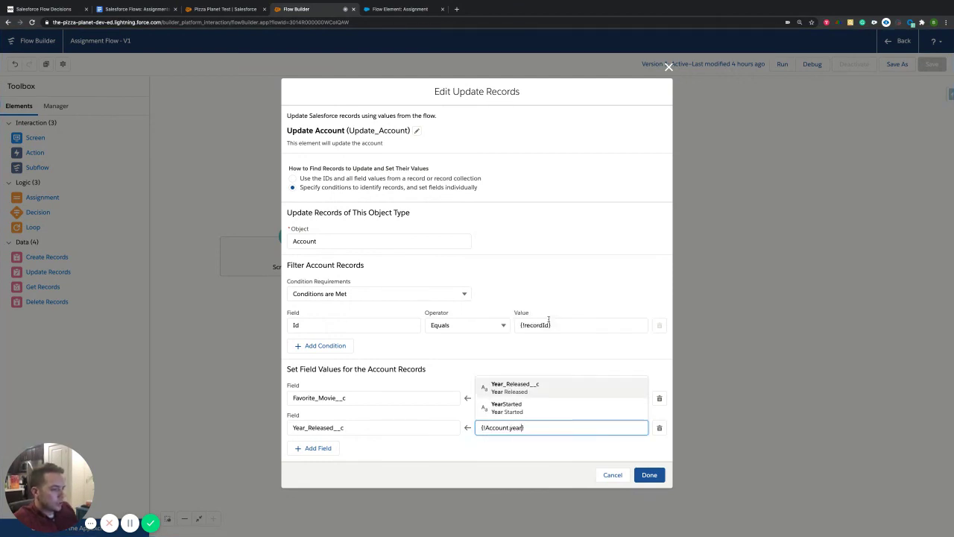
click(513, 388)
click(646, 475)
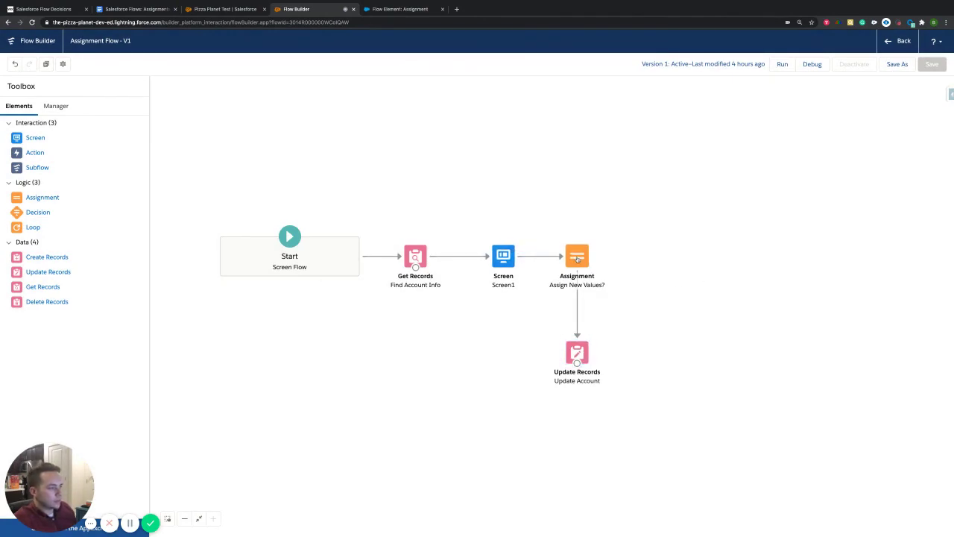
Review the variables and values of both assignments in the Assign New Values? element.
double_click(578, 259)
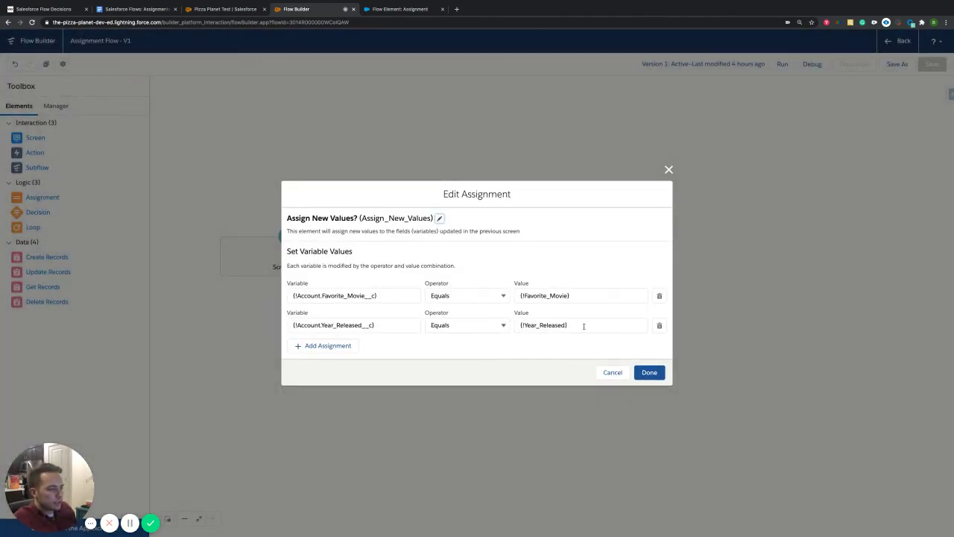
triple_click(338, 327)
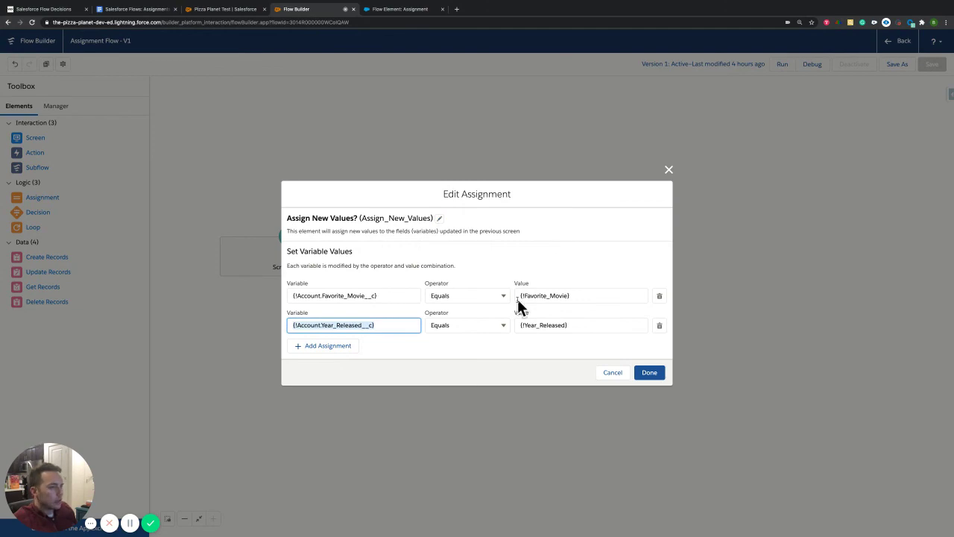
click(575, 297)
drag(385, 296, 271, 298)
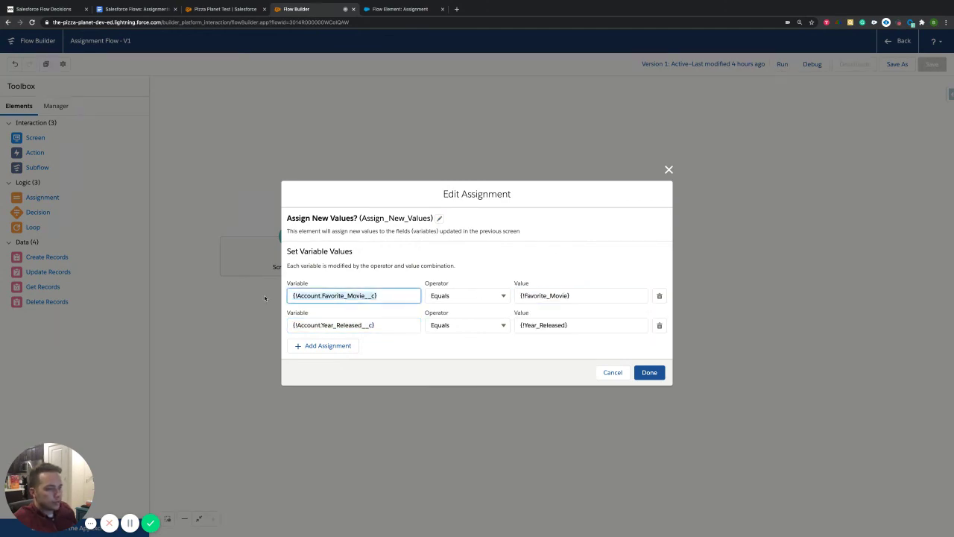
click(649, 372)
Reopen Update Account and review the values mapped to its favorite movie and release year fields.
double_click(575, 352)
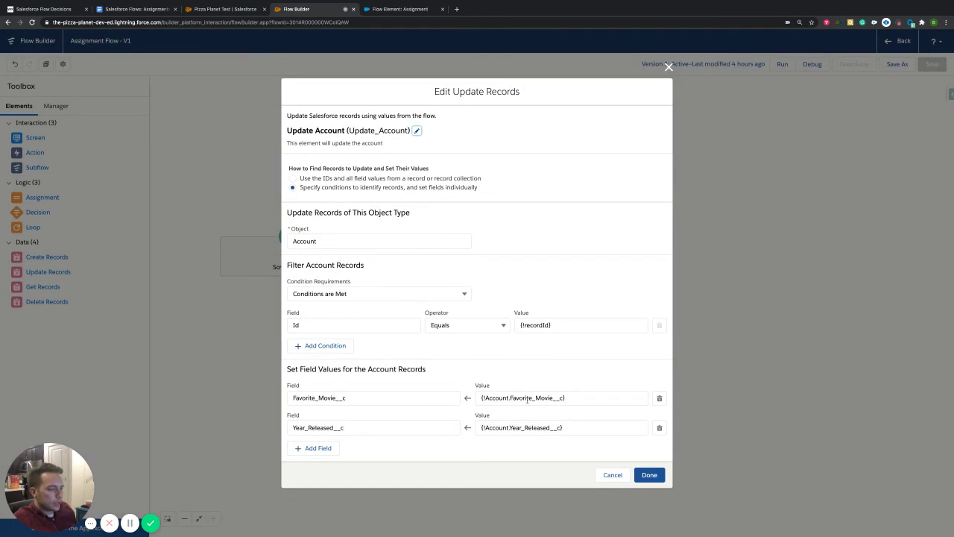
drag(573, 400, 474, 399)
drag(370, 397, 285, 397)
drag(576, 428, 475, 427)
drag(354, 426, 290, 427)
click(650, 475)
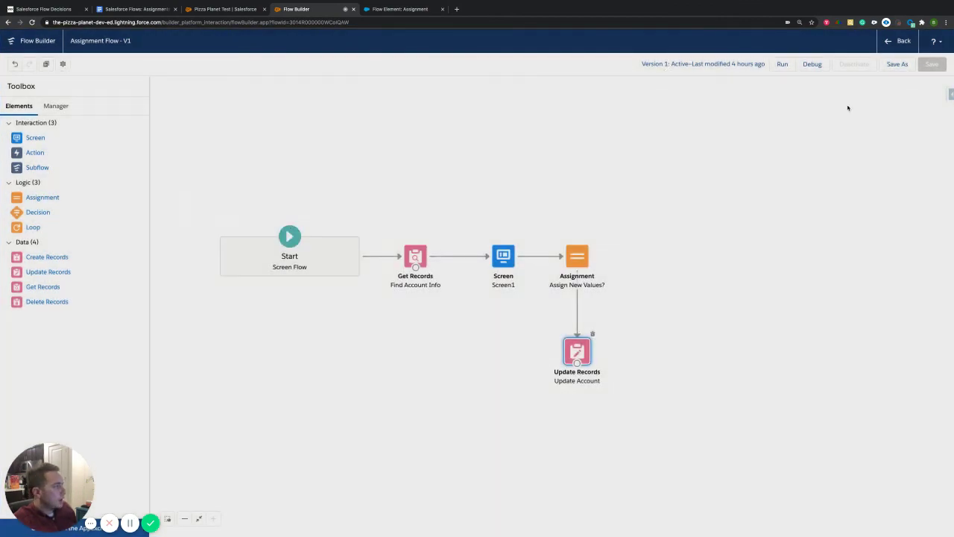
Save Assignment Flow as a new version and activate it.
click(896, 64)
click(654, 359)
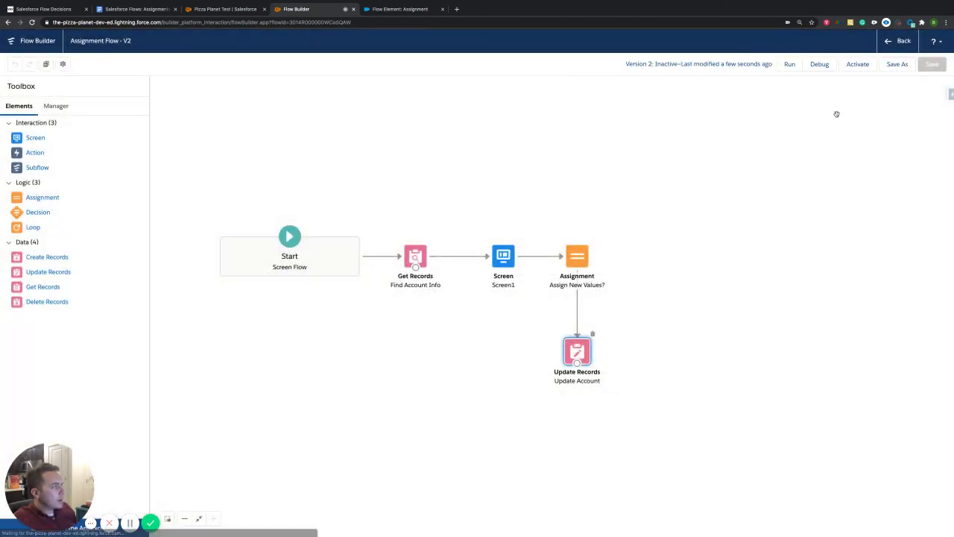
click(855, 64)
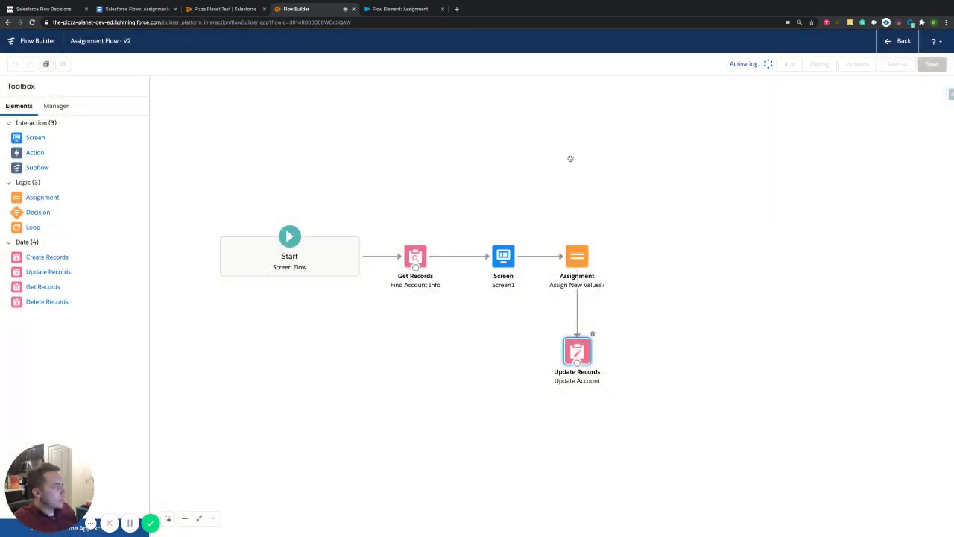
click(385, 97)
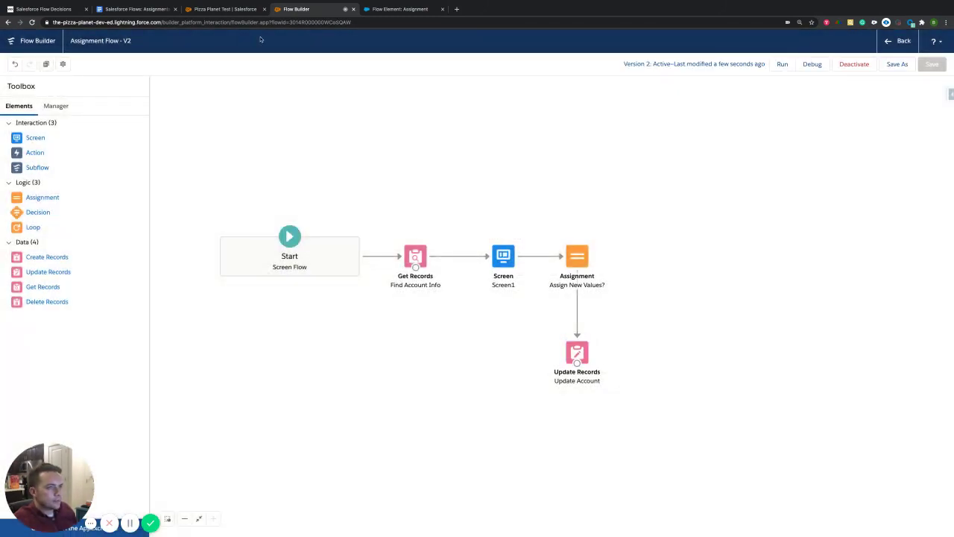
Switch to the Pizza Planet Test account, dismiss the old Update Movie form and launch Update Movie again.
click(232, 9)
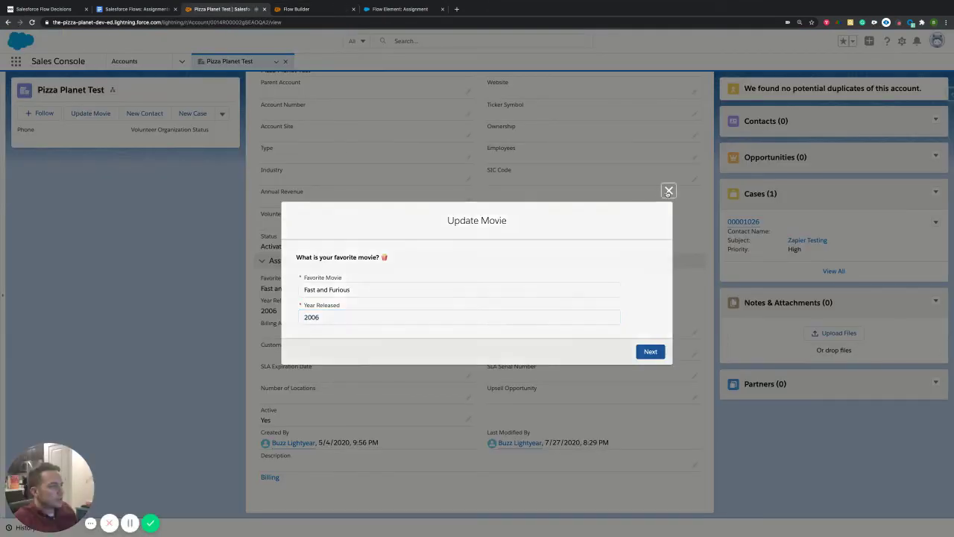
click(669, 191)
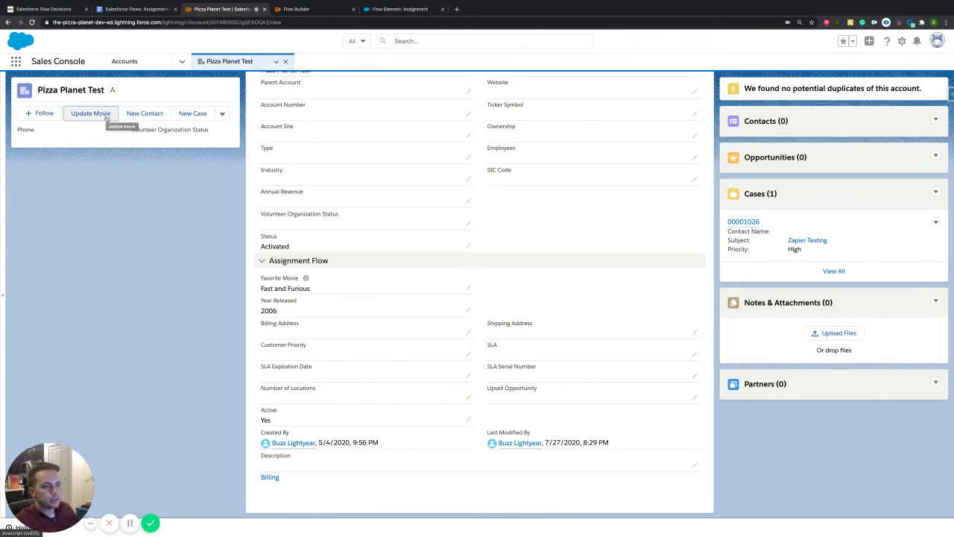
click(91, 113)
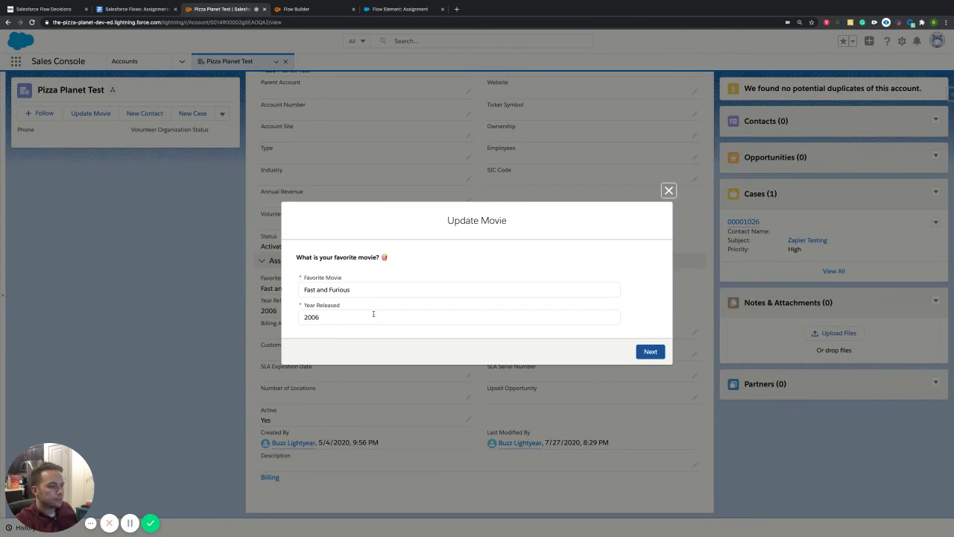
Submit Update Movie with favorite movie Monster Inc. and release year 2001, and check both fields on the account.
triple_click(366, 291)
key(BackSpace)
text(Monster Inc.)
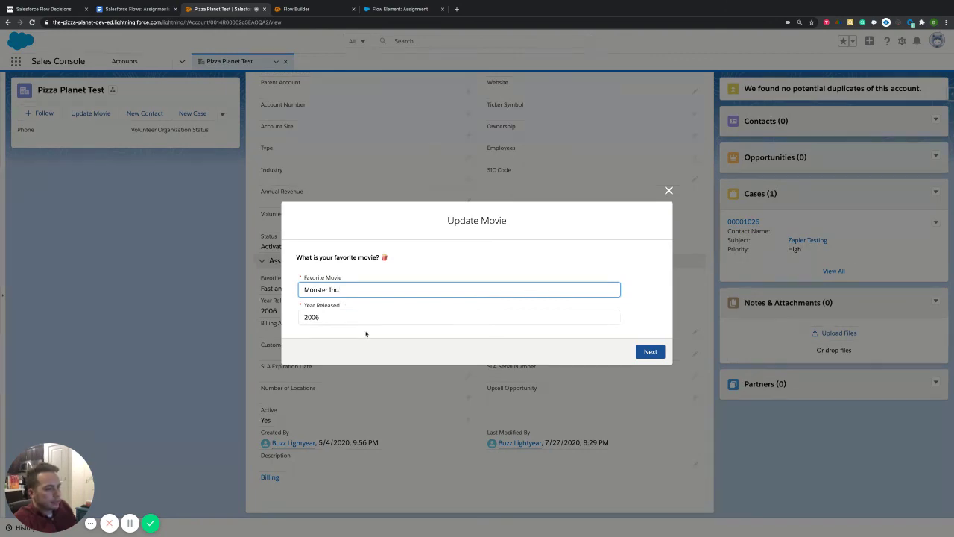
triple_click(357, 318)
key(BackSpace)
text(2001)
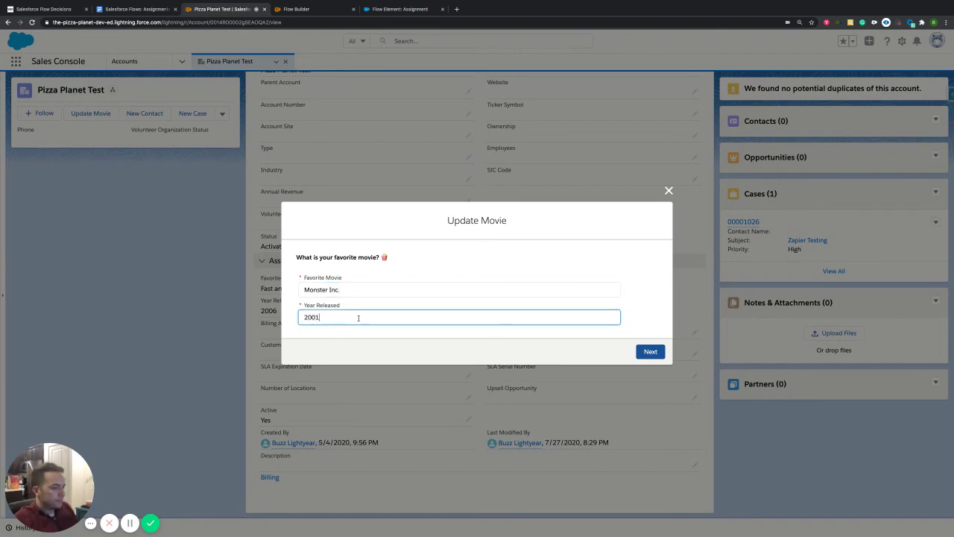
click(655, 350)
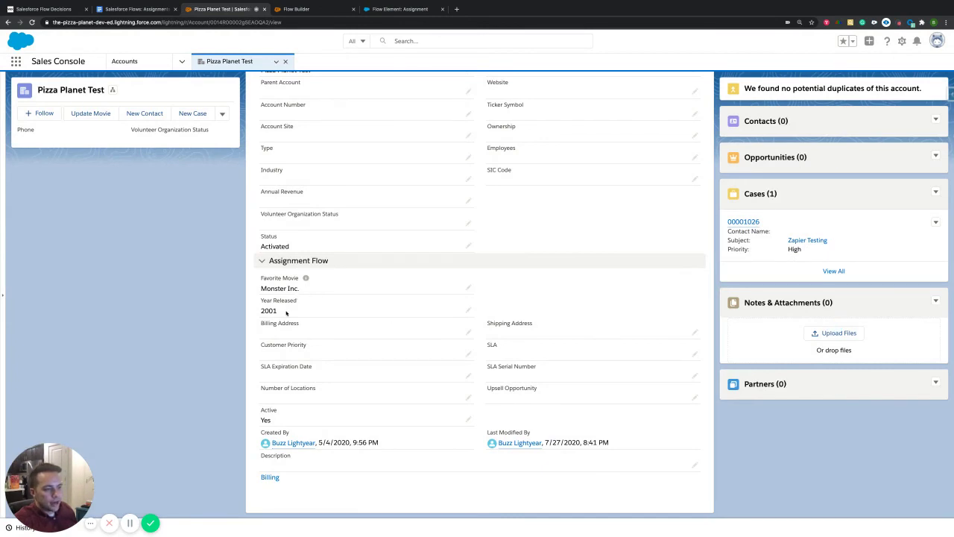
drag(286, 313, 261, 313)
drag(301, 289, 260, 290)
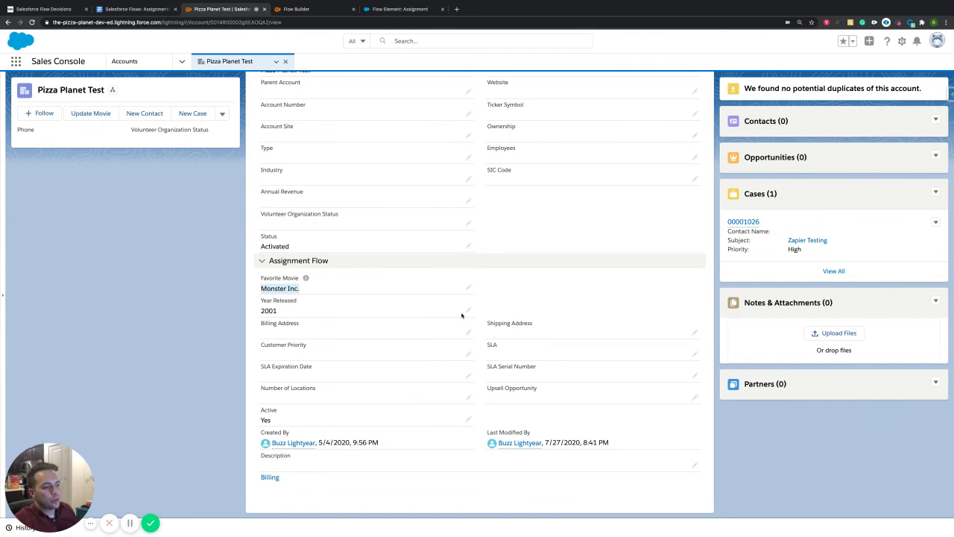
Run Update Movie again with only the favorite movie changed to Fast and Furious, and check the account's Year Released field.
click(90, 113)
key(alt+shift+Left)
key(alt+shift+Left)
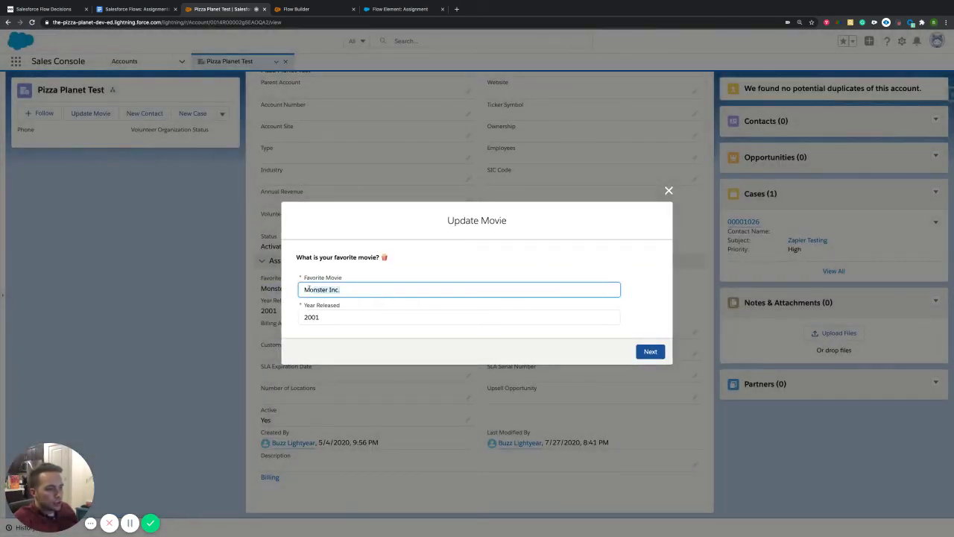
key(BackSpace)
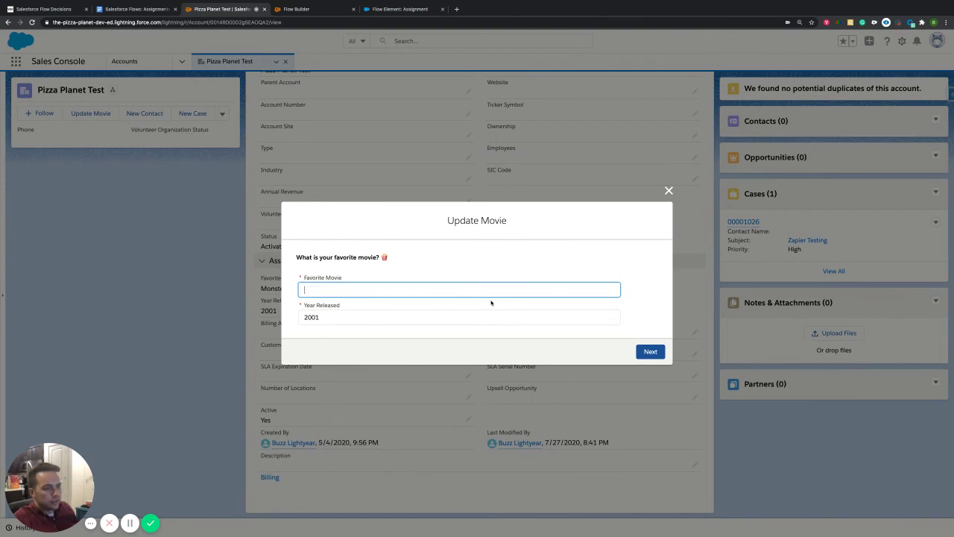
text(Fas)
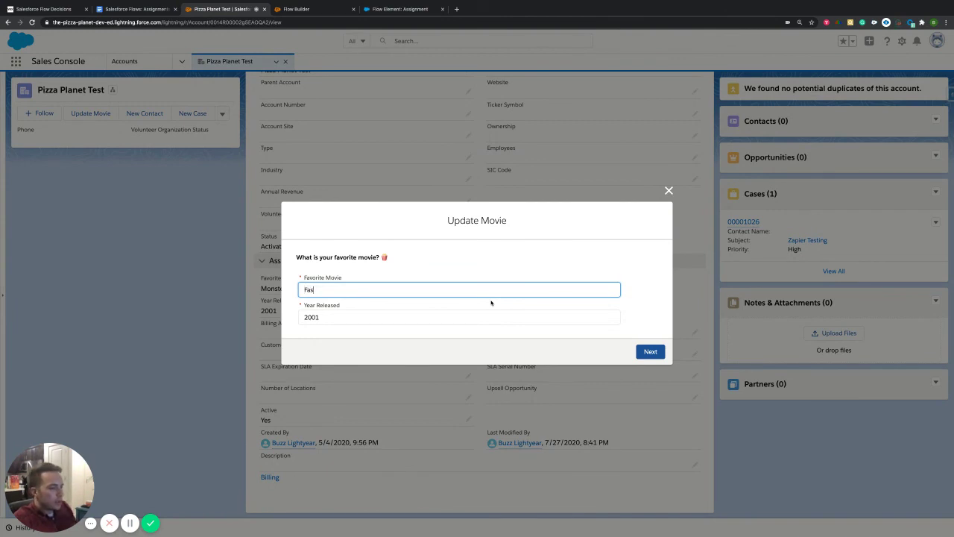
text(t and Furious)
click(650, 351)
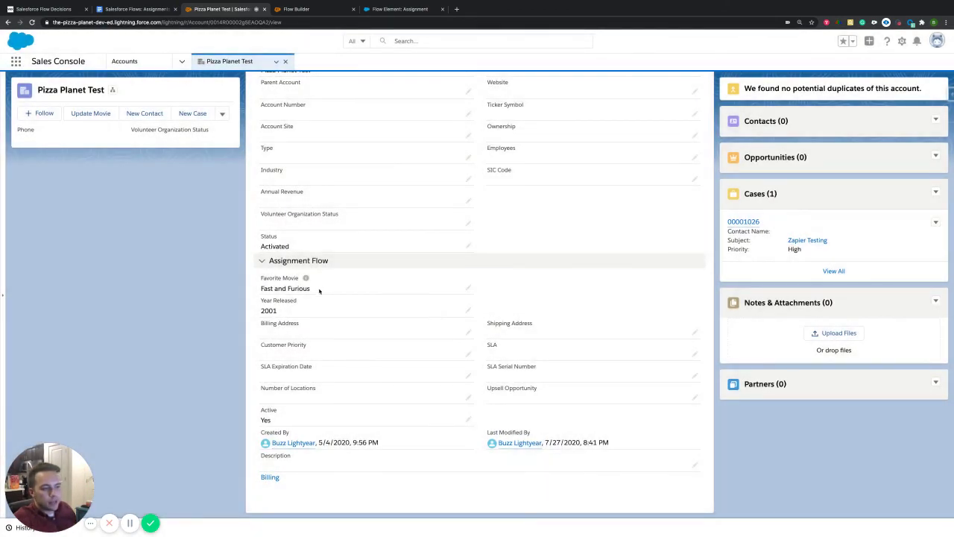
drag(276, 314, 259, 314)
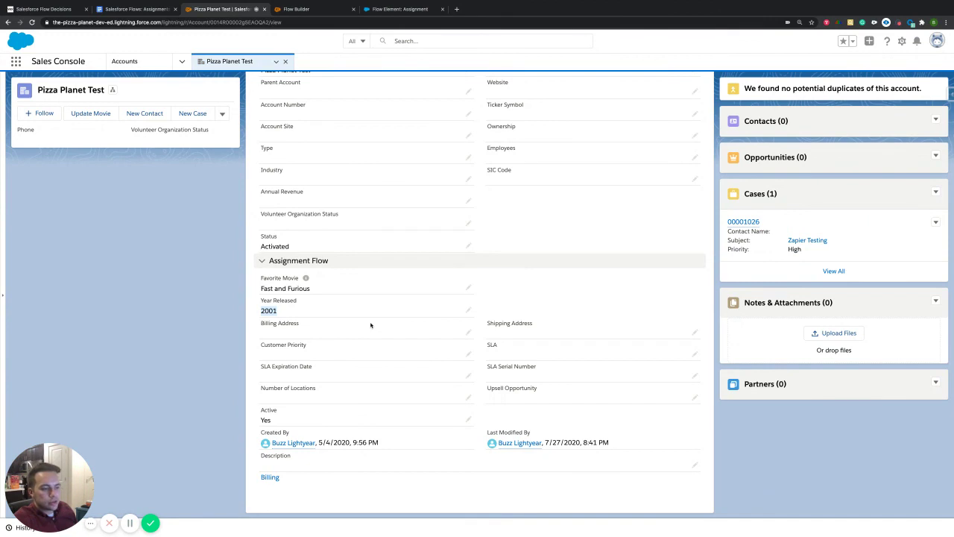